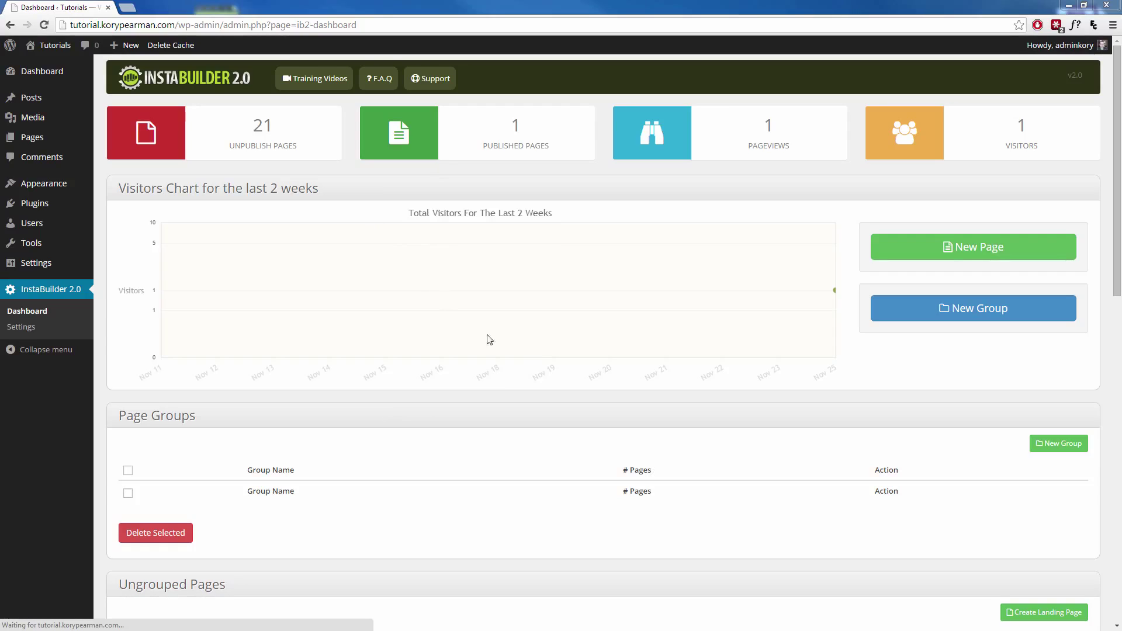
Open the template chooser for a new page and expand the Template Type filter list
{"action": "left_click", "coordinate": [970, 250]}
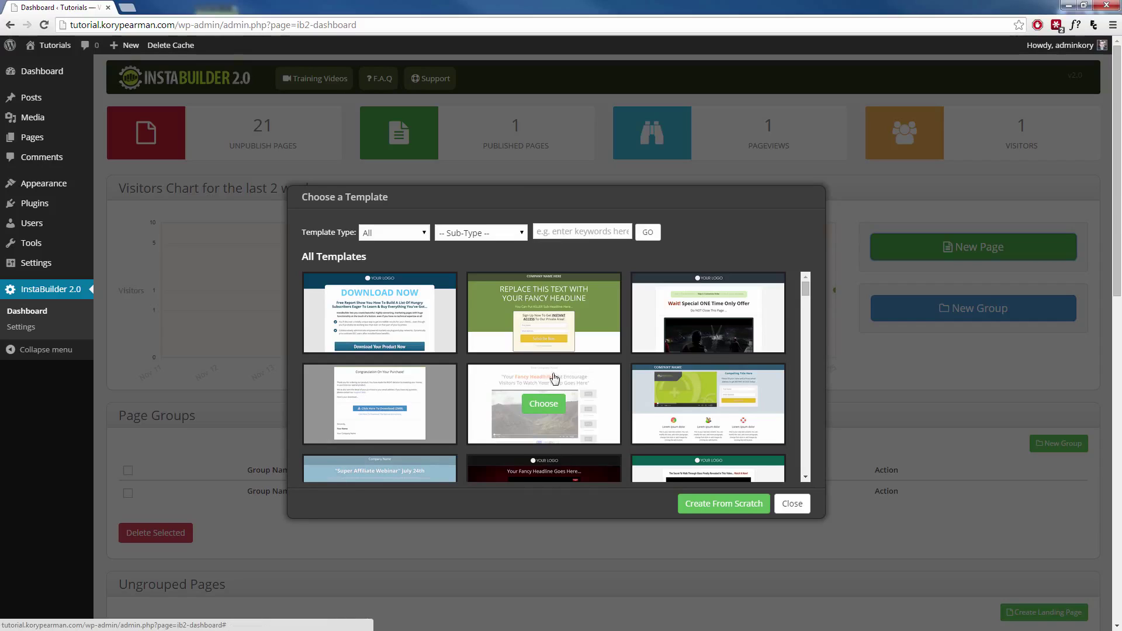
{"action": "scroll", "coordinate": [552, 373], "scroll_direction": "down", "scroll_amount": 1}
{"action": "scroll", "coordinate": [553, 371], "scroll_direction": "down", "scroll_amount": 1}
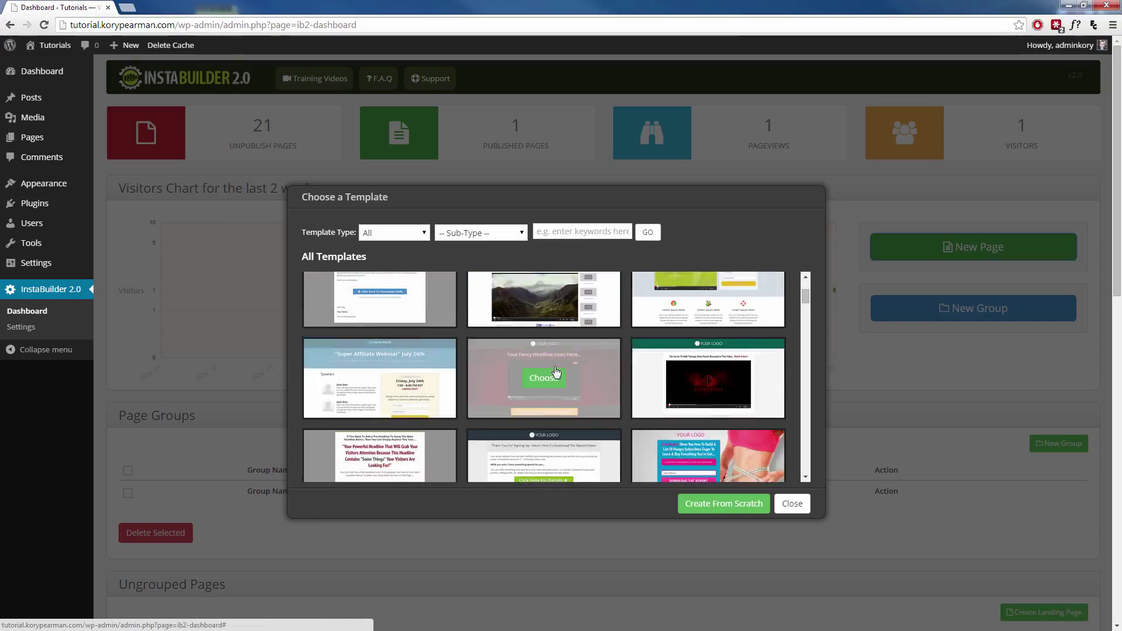
{"action": "scroll", "coordinate": [553, 372], "scroll_direction": "down", "scroll_amount": 1}
{"action": "scroll", "coordinate": [575, 387], "scroll_direction": "down", "scroll_amount": 1}
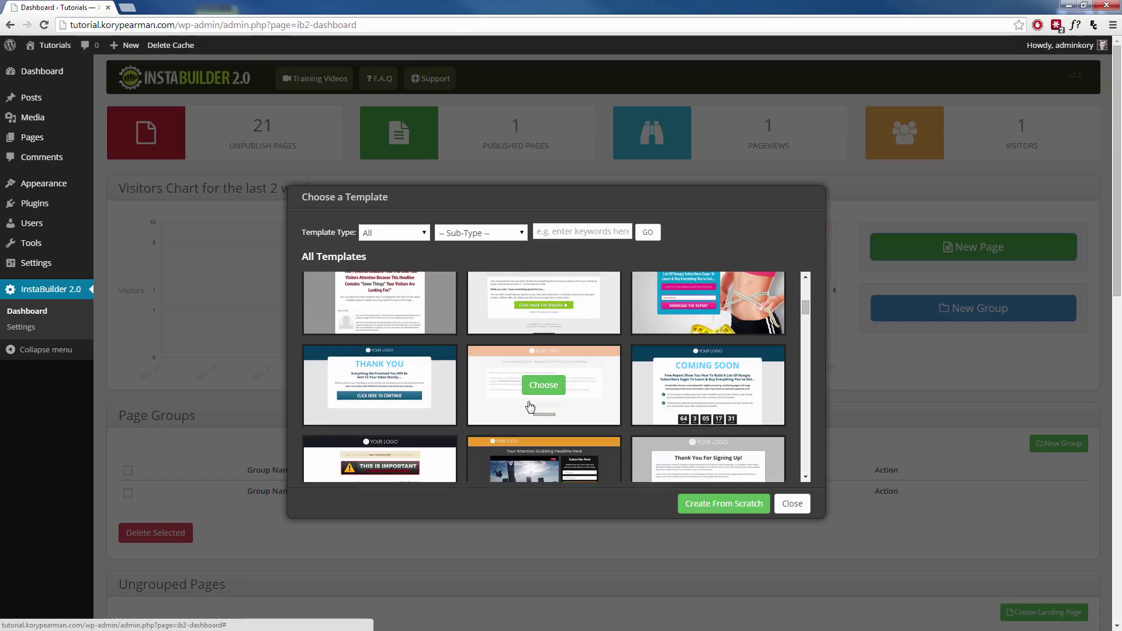
{"action": "scroll", "coordinate": [556, 406], "scroll_direction": "up", "scroll_amount": 3}
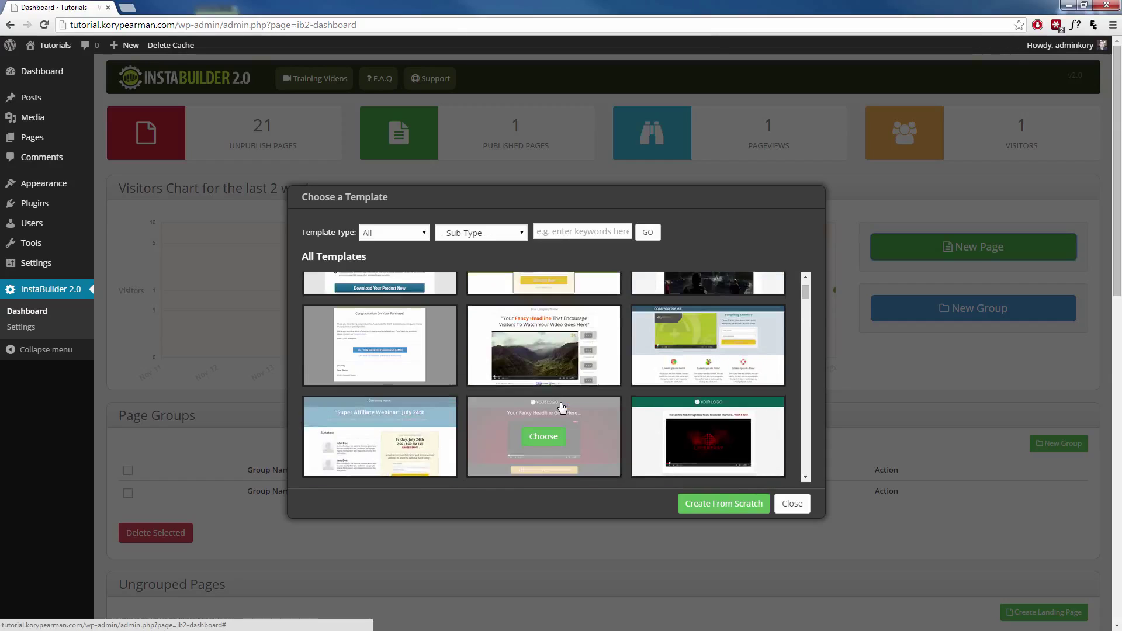
{"action": "scroll", "coordinate": [565, 410], "scroll_direction": "up", "scroll_amount": 3}
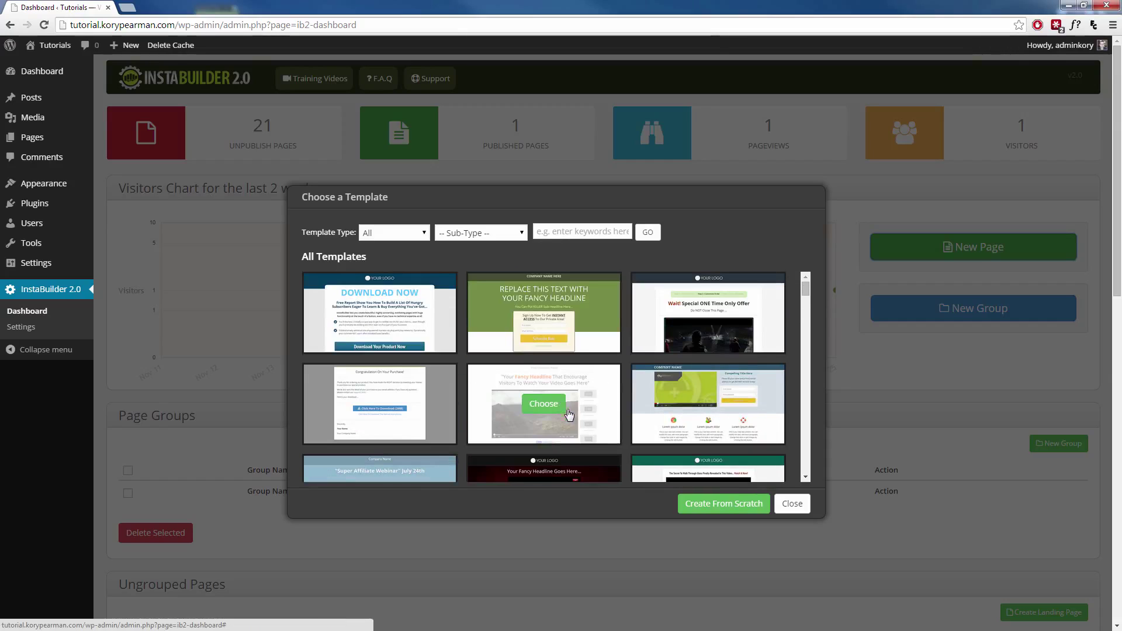
{"action": "left_click", "coordinate": [424, 233]}
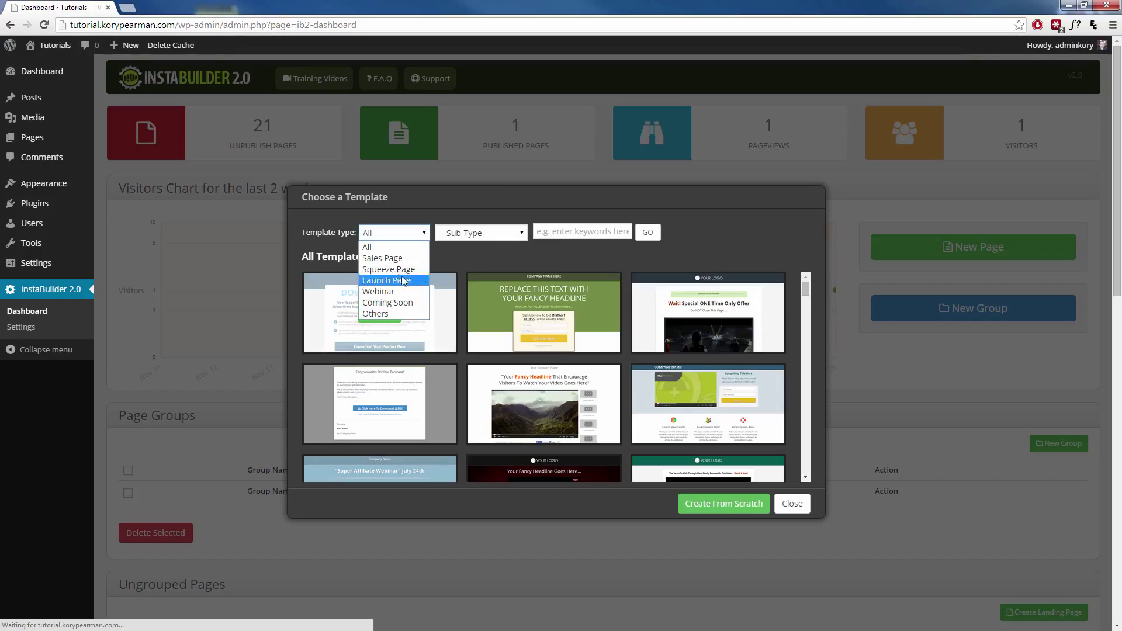
Filter templates to the Sales Page type with the Video Sales Page sub-type
{"action": "left_click", "coordinate": [382, 257]}
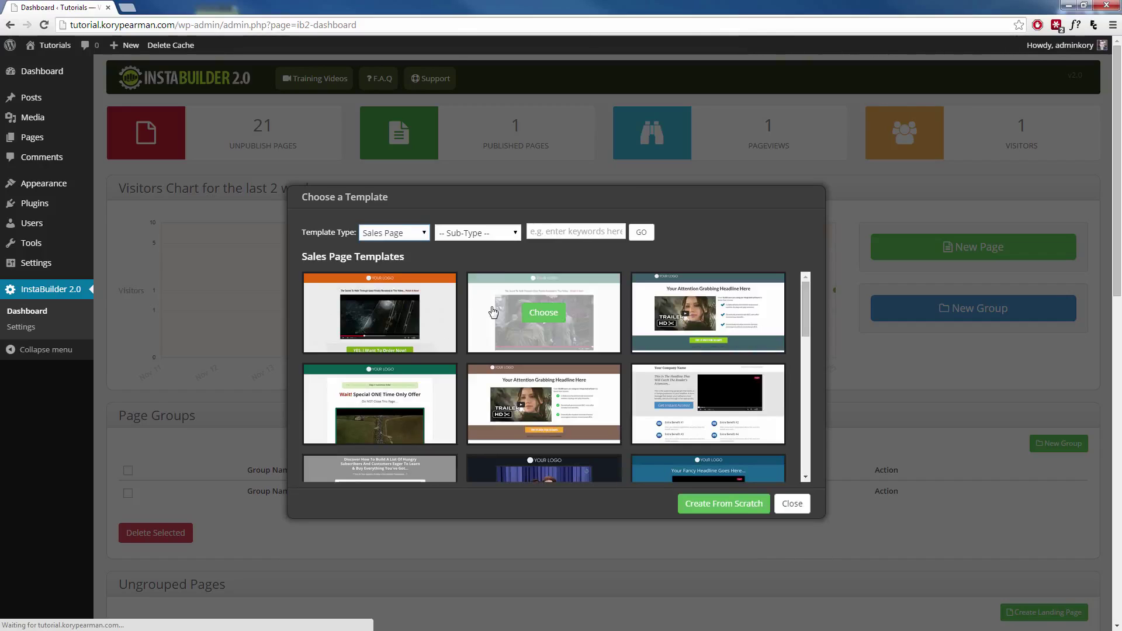
{"action": "left_click", "coordinate": [506, 235]}
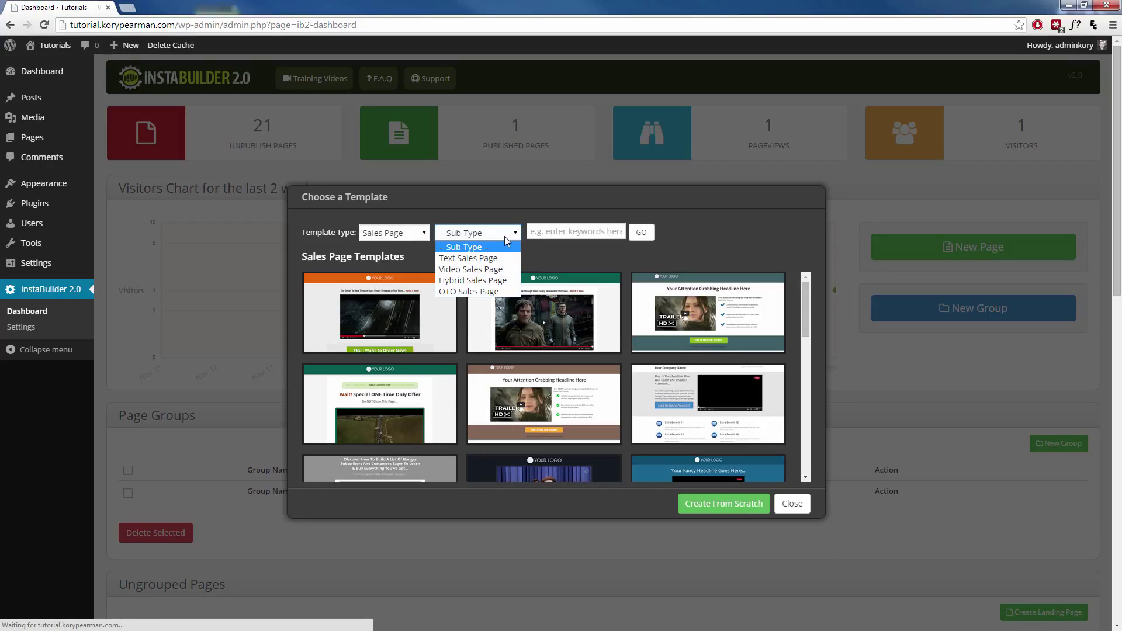
{"action": "left_click", "coordinate": [471, 269]}
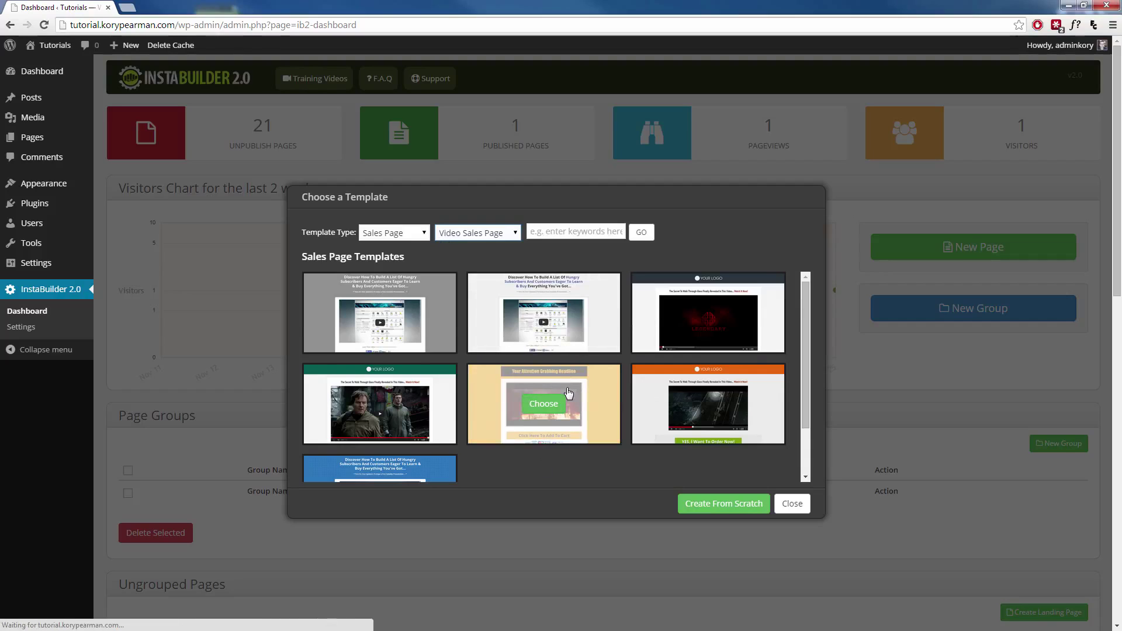
{"action": "scroll", "coordinate": [544, 395], "scroll_direction": "down", "scroll_amount": 1}
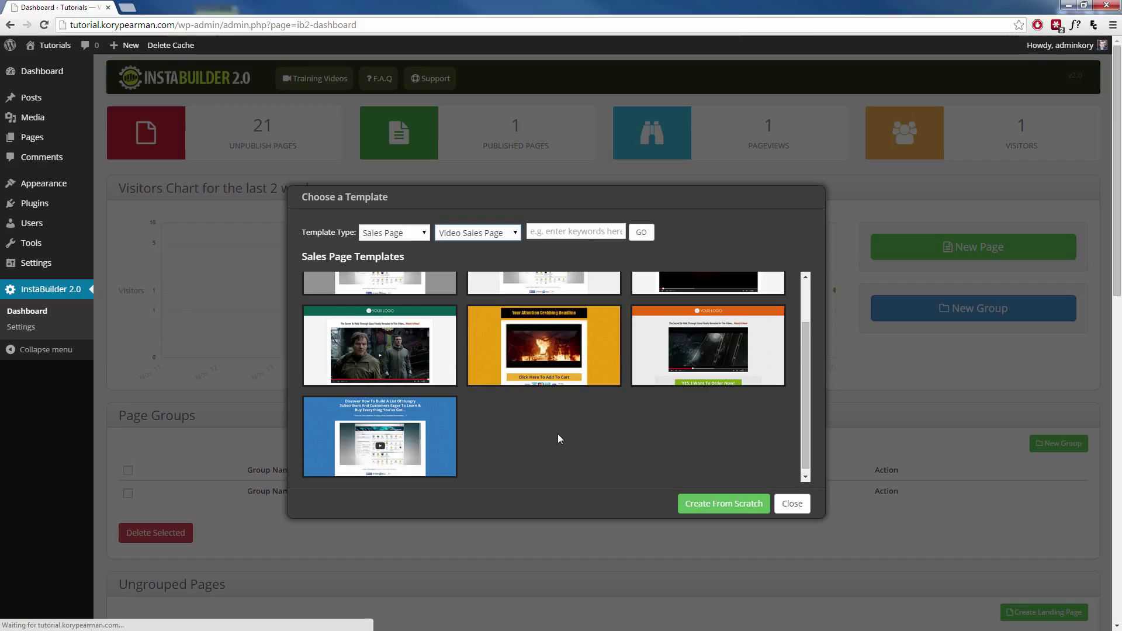
{"action": "scroll", "coordinate": [558, 433], "scroll_direction": "up", "scroll_amount": 1}
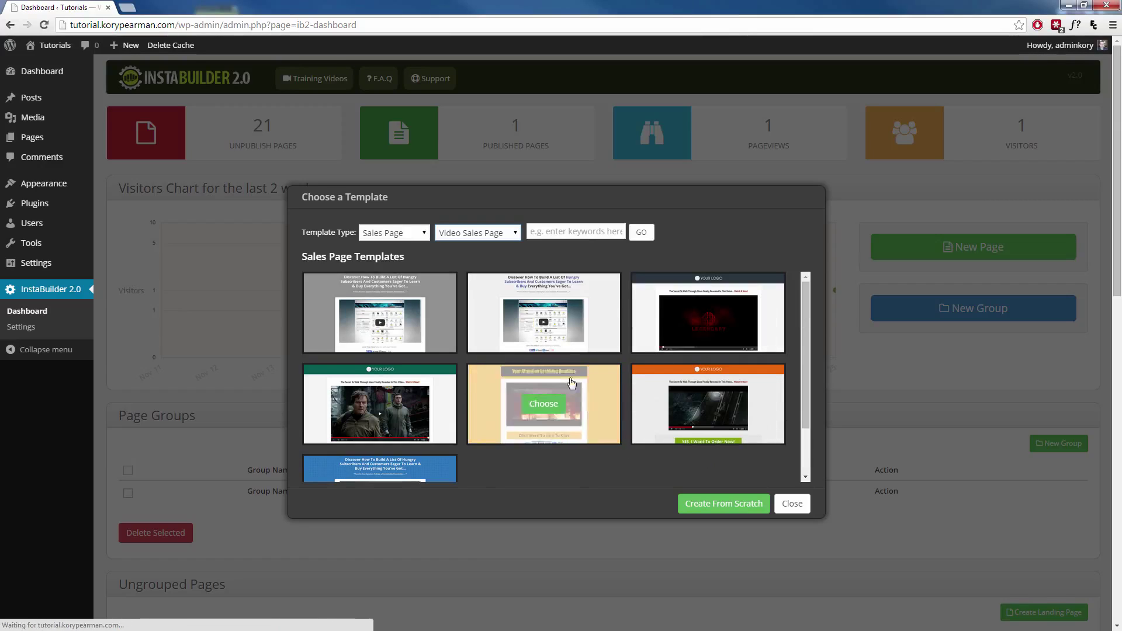
{"action": "mouse_move", "coordinate": [544, 313]}
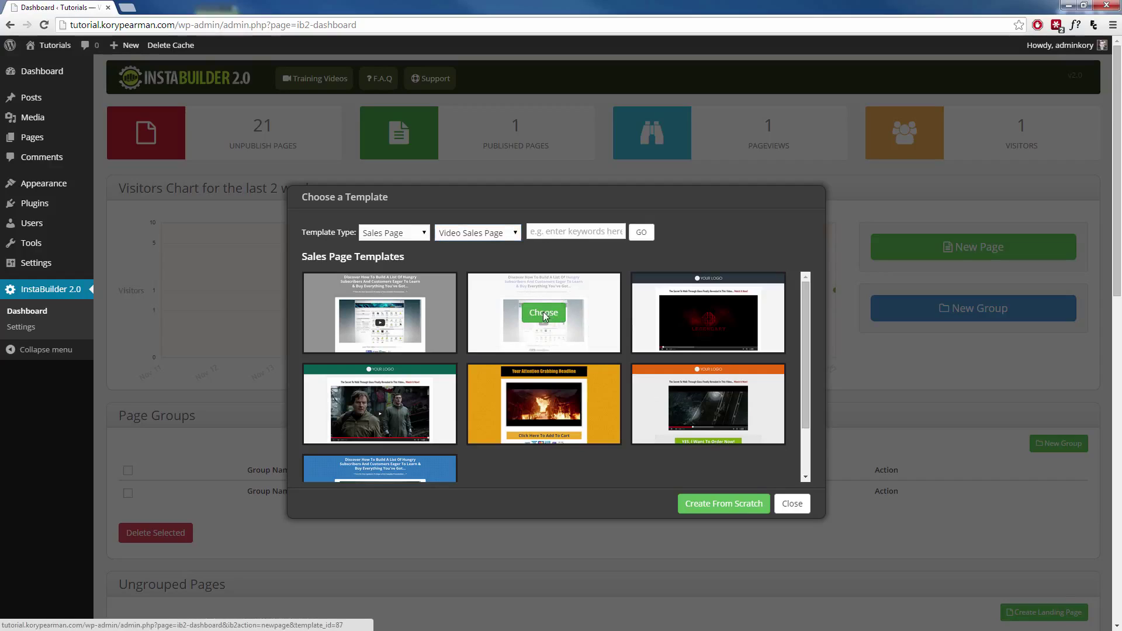
Create the new page from the second Video Sales Page template
{"action": "left_click", "coordinate": [543, 313]}
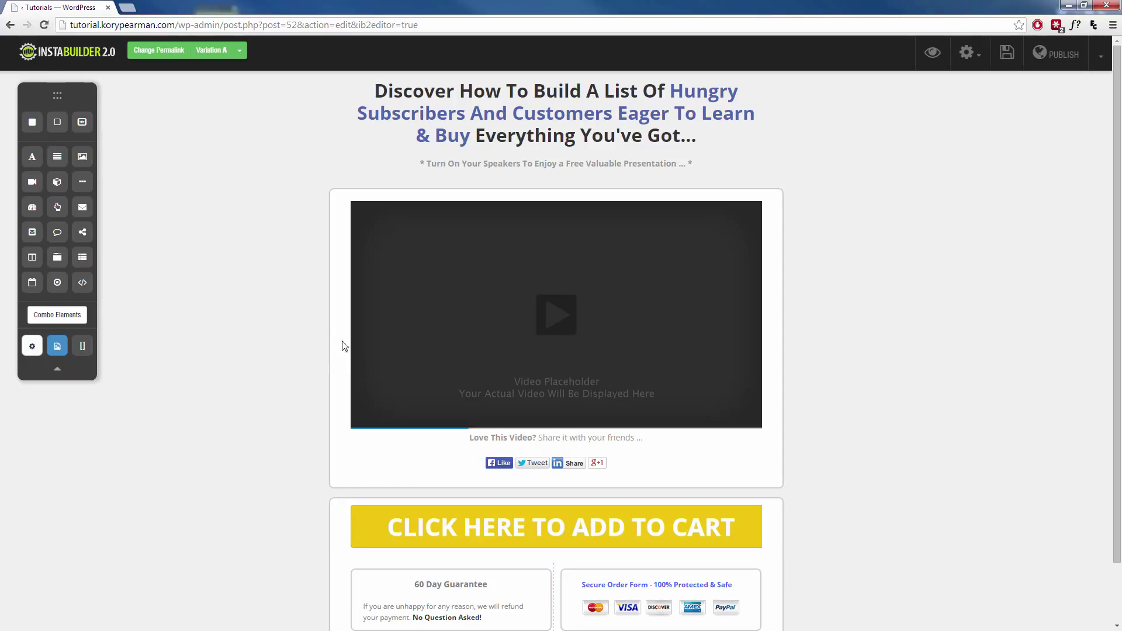
{"action": "scroll", "coordinate": [331, 352], "scroll_direction": "down", "scroll_amount": 2}
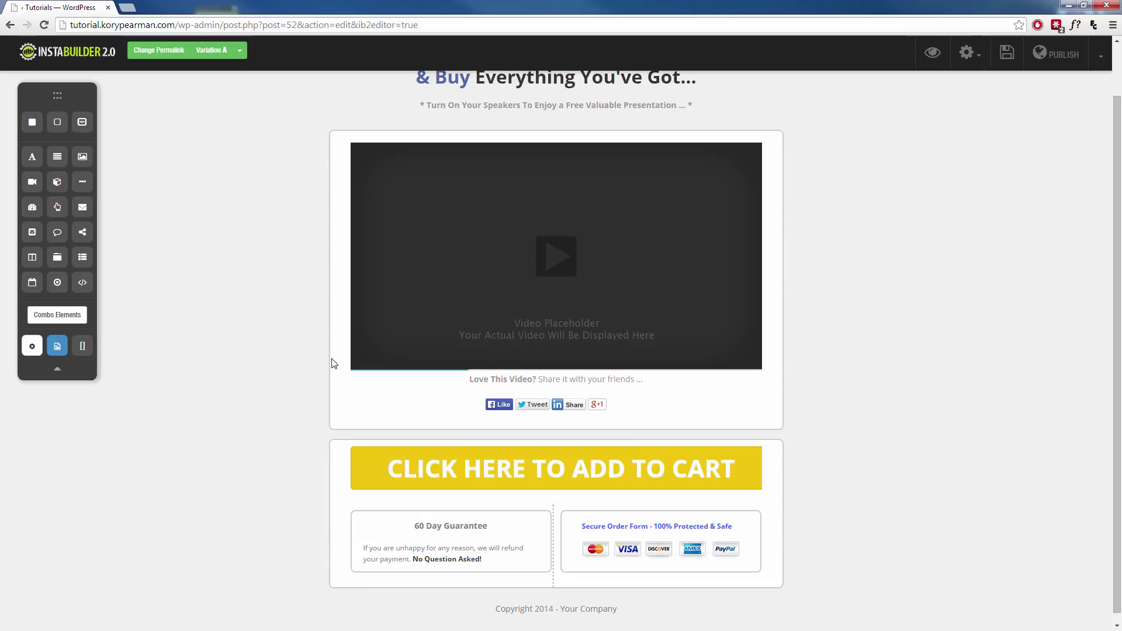
{"action": "scroll", "coordinate": [331, 363], "scroll_direction": "down", "scroll_amount": 1}
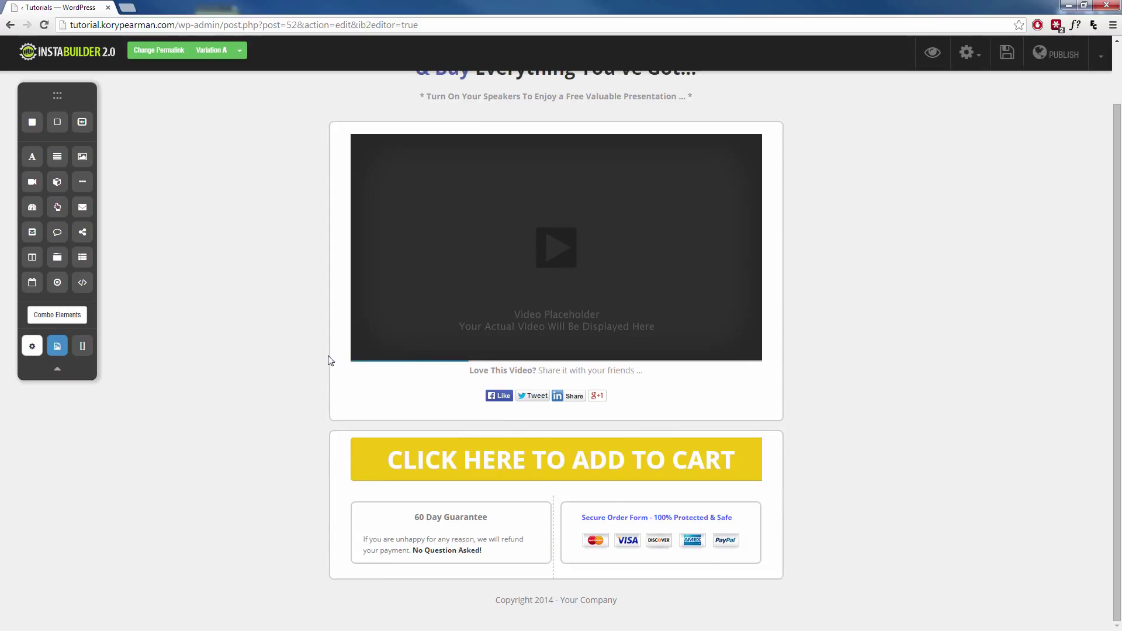
{"action": "scroll", "coordinate": [344, 351], "scroll_direction": "up", "scroll_amount": 2}
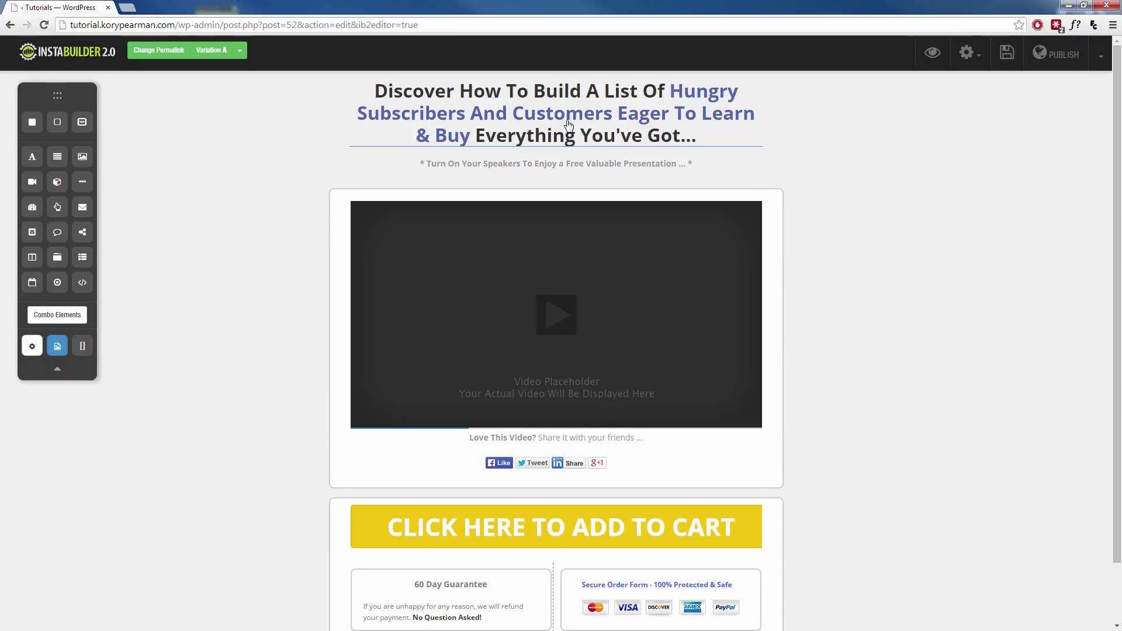
{"action": "mouse_move", "coordinate": [556, 118]}
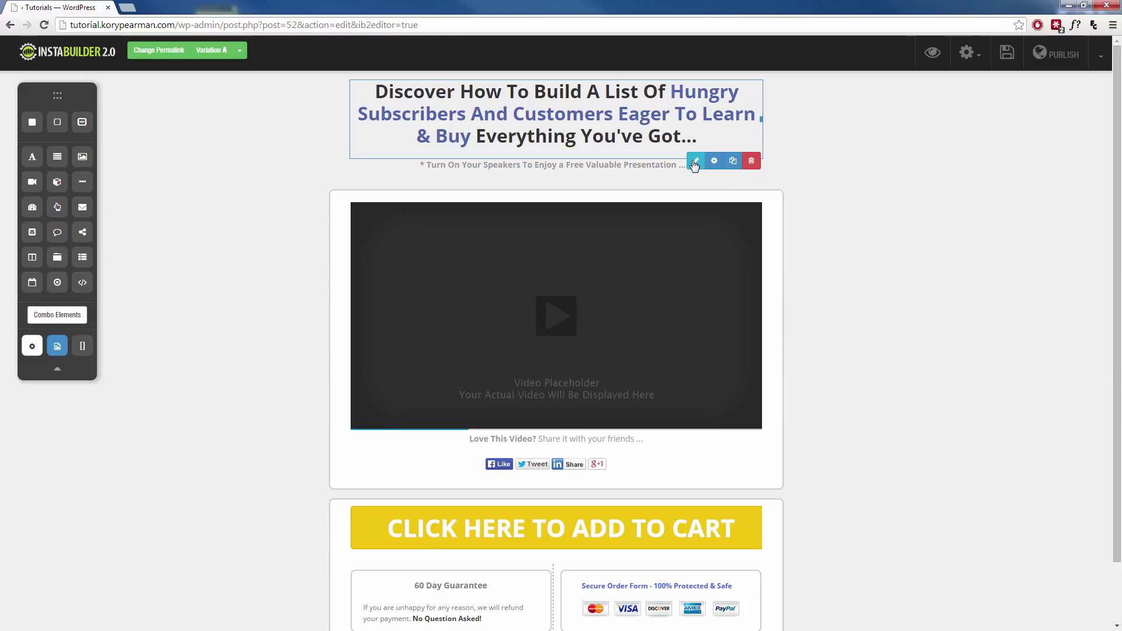
Replace the headline with 'Watch the video below to see how I made $15,000 in my first month online!'
{"action": "left_click", "coordinate": [695, 163]}
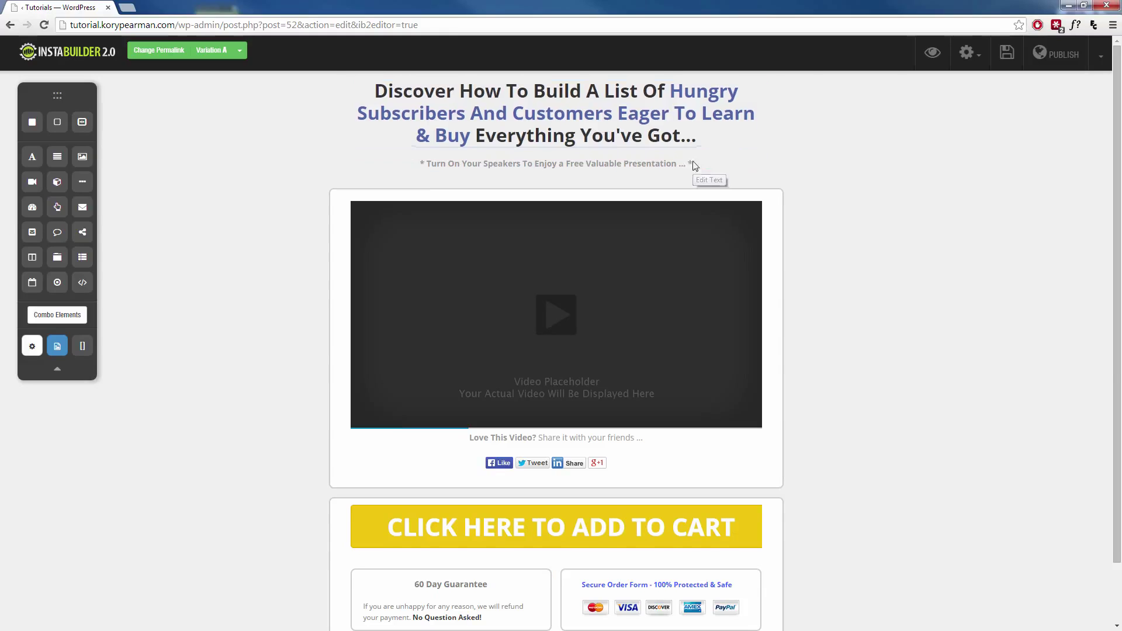
{"action": "left_click_drag", "start_coordinate": [492, 112], "coordinate": [554, 114]}
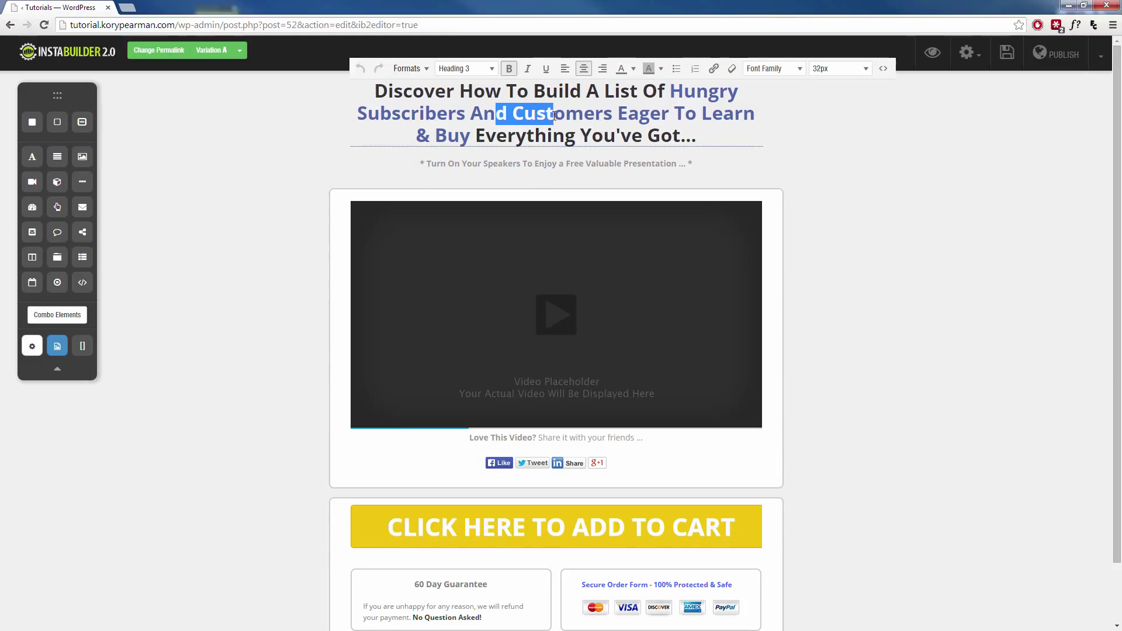
{"action": "left_click", "coordinate": [695, 138]}
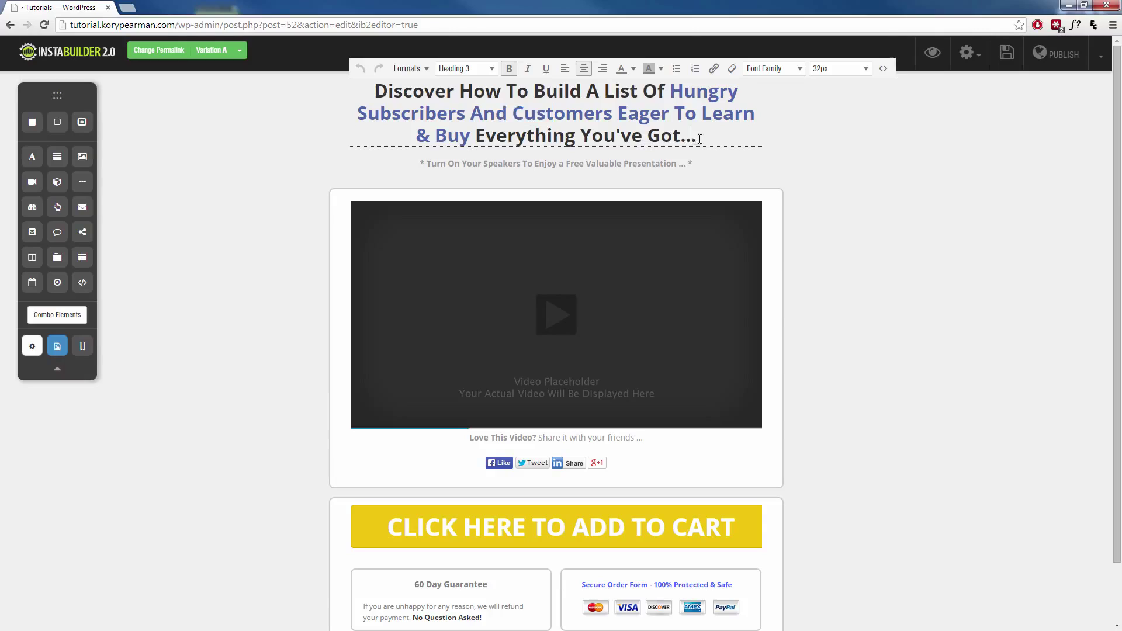
{"action": "key", "text": "ctrl+a"}
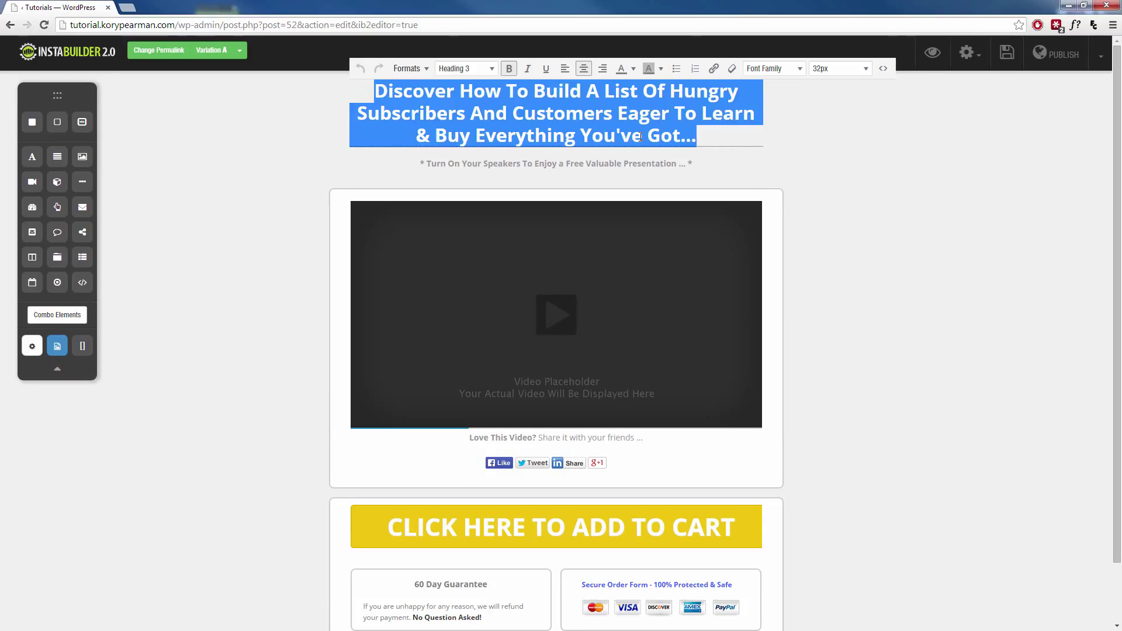
{"action": "type", "text": "Watch the video below to see how I made $15,000 in my first month online!"}
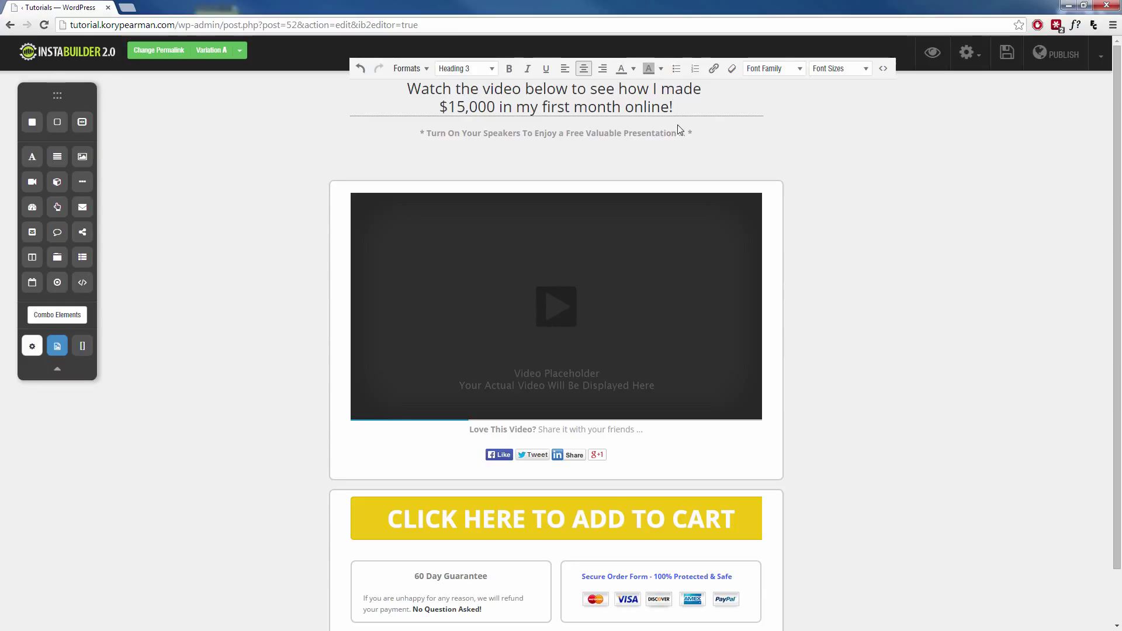
{"action": "left_click", "coordinate": [286, 286]}
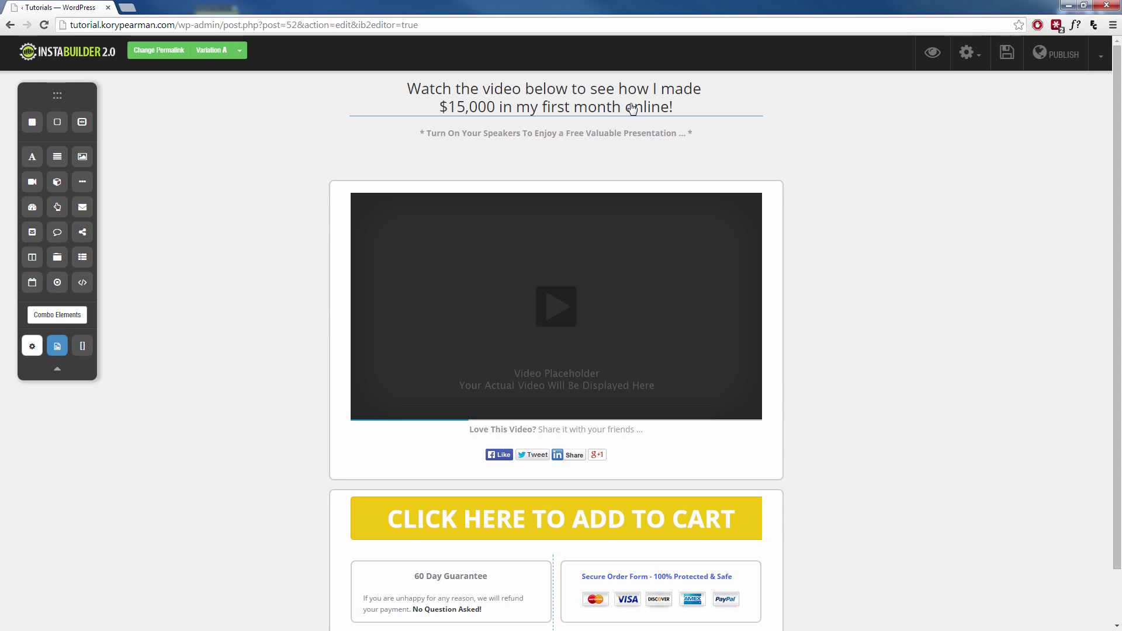
Format the headline as a second-level heading and rebalance it into three lines
{"action": "left_click", "coordinate": [598, 105]}
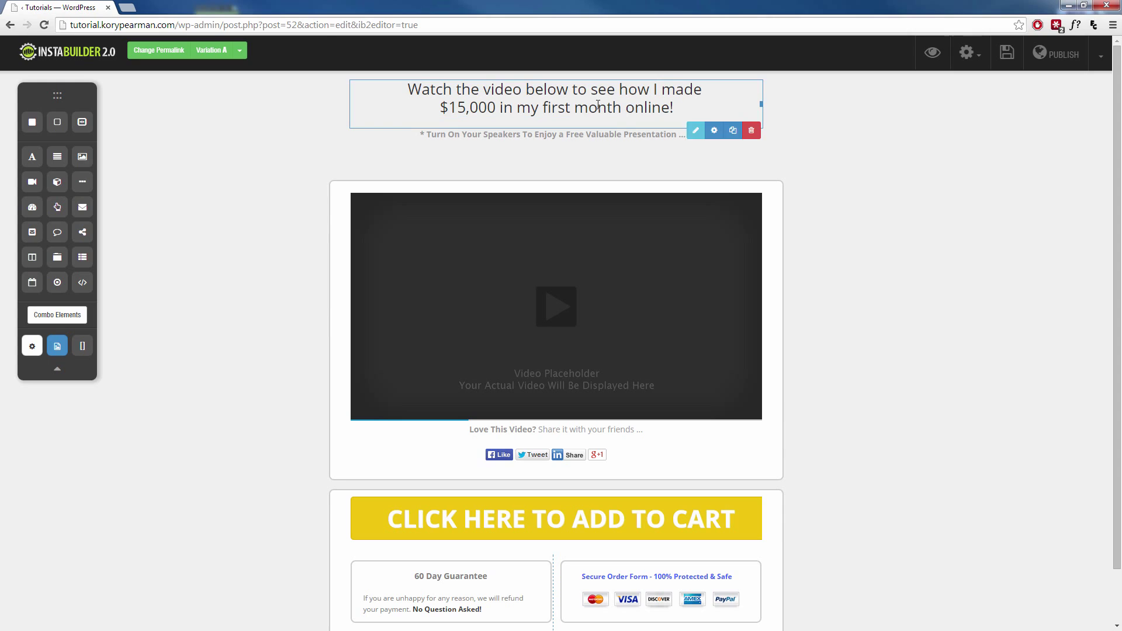
{"action": "left_click", "coordinate": [695, 133]}
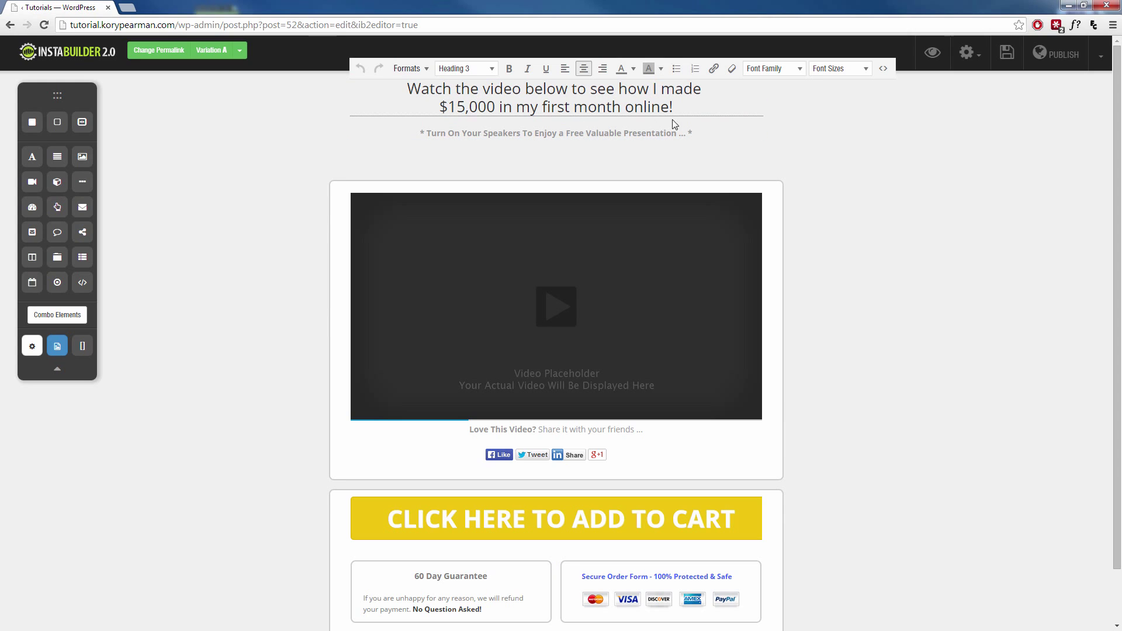
{"action": "left_click_drag", "start_coordinate": [673, 109], "coordinate": [407, 89]}
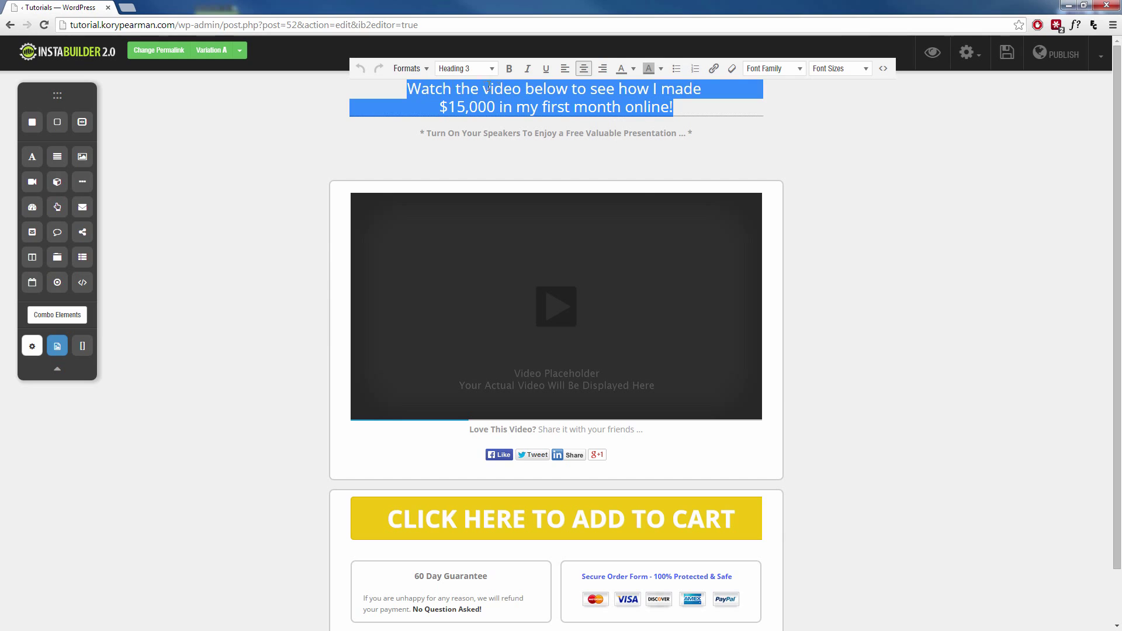
{"action": "left_click", "coordinate": [465, 69]}
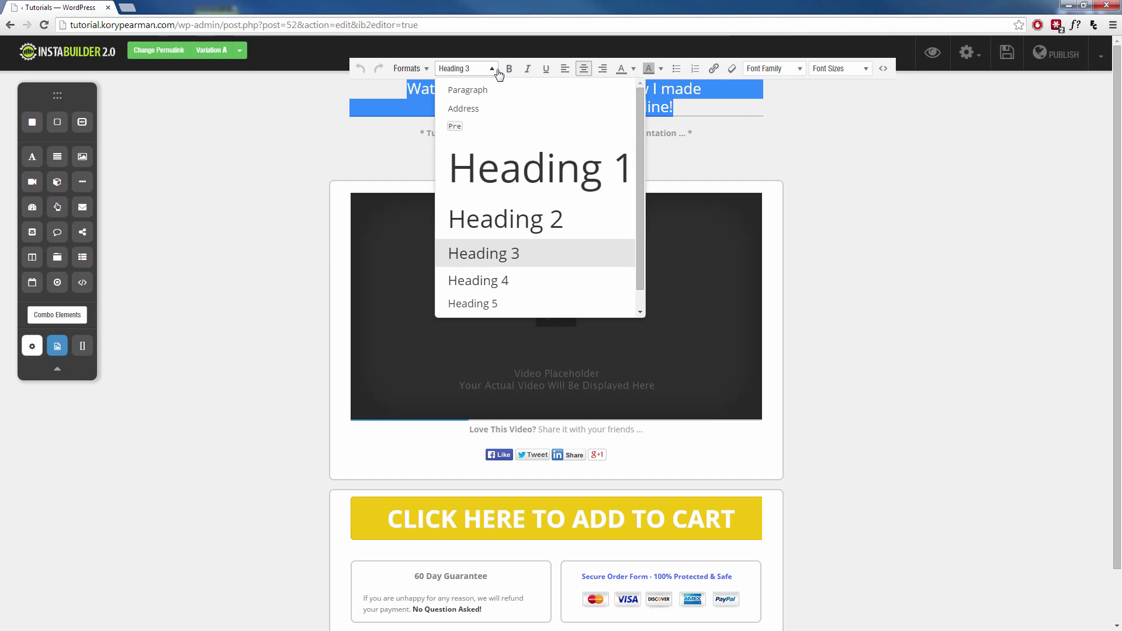
{"action": "left_click", "coordinate": [504, 217]}
{"action": "left_click", "coordinate": [361, 159]}
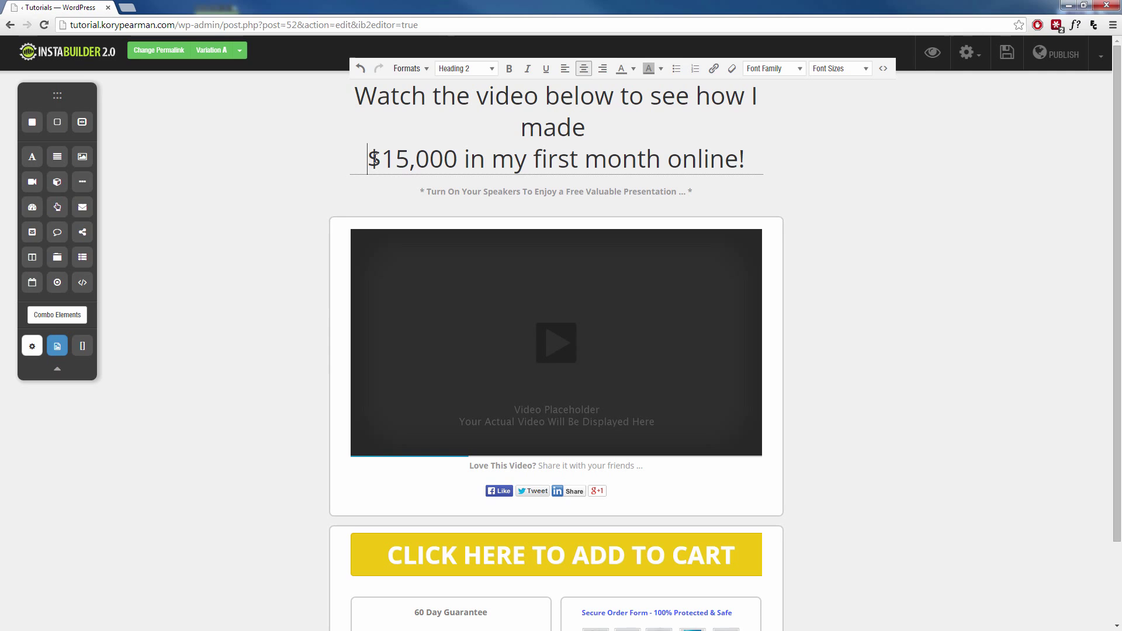
{"action": "key", "text": "BackSpace"}
{"action": "key", "text": "shift+Return"}
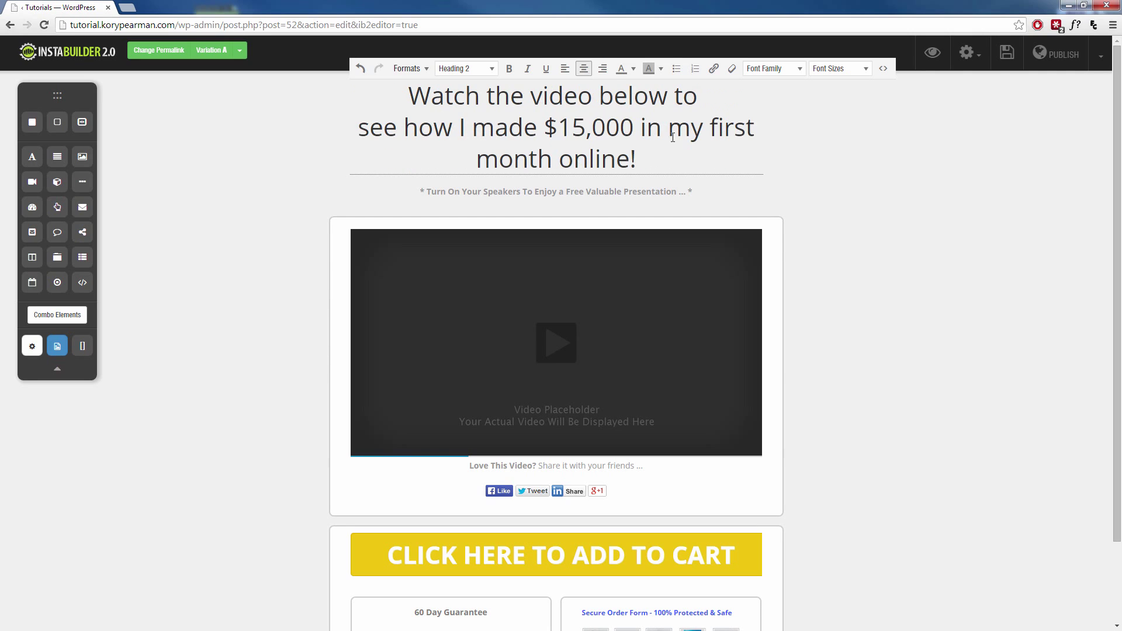
{"action": "left_click", "coordinate": [671, 126]}
{"action": "key", "text": "shift+Return"}
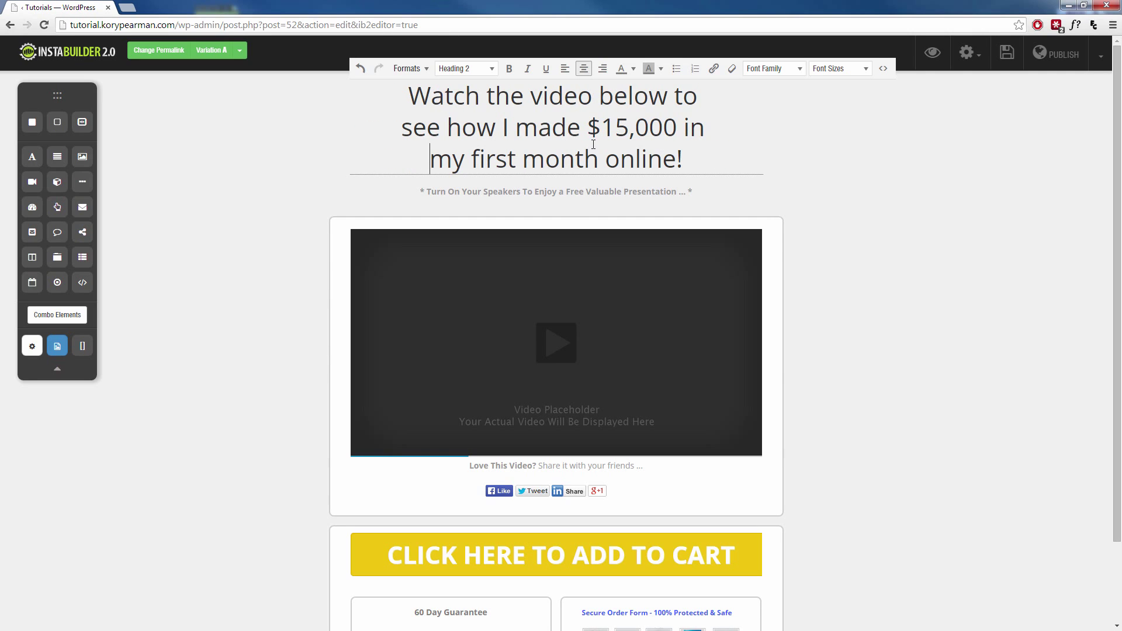
Colour the '$15,000' amount in the headline red
{"action": "left_click_drag", "start_coordinate": [588, 130], "coordinate": [675, 129]}
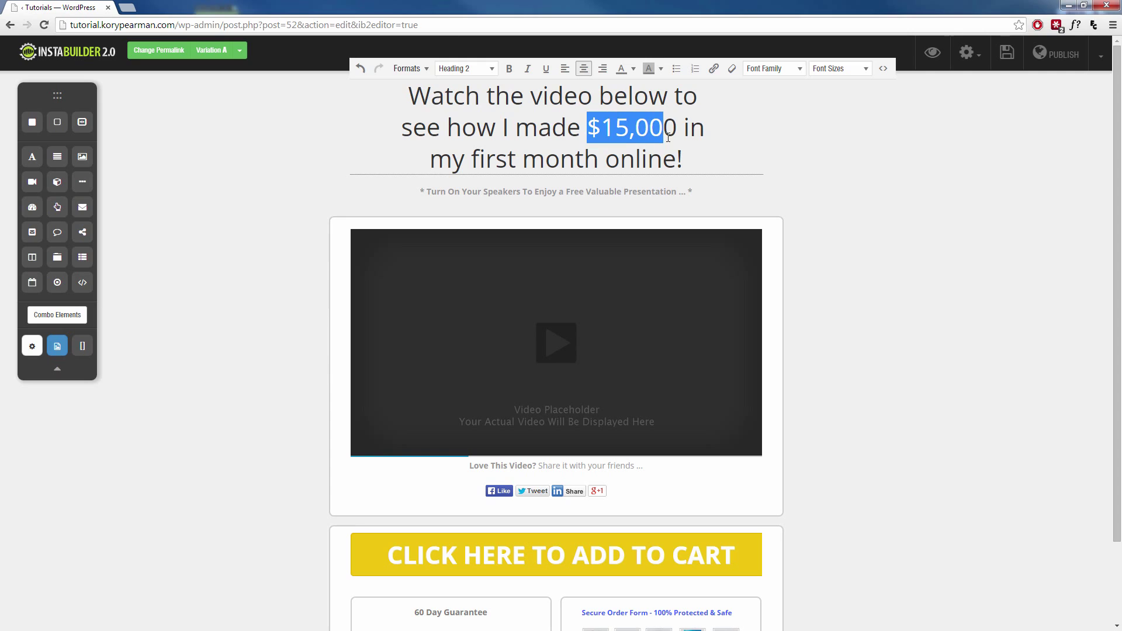
{"action": "left_click", "coordinate": [632, 69]}
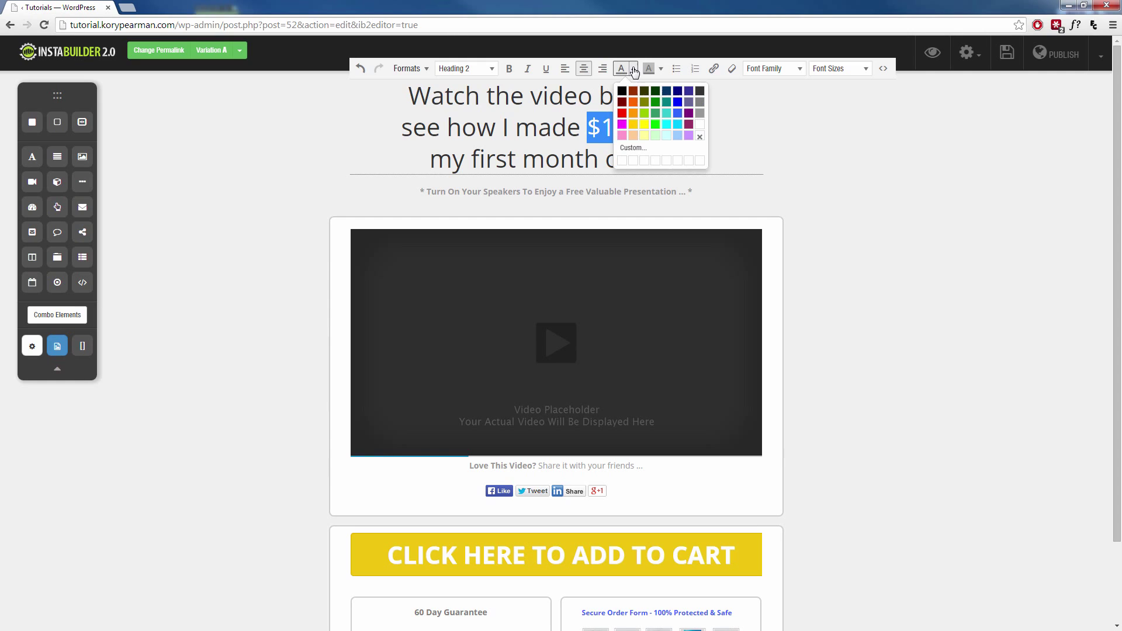
{"action": "left_click", "coordinate": [626, 121]}
{"action": "left_click", "coordinate": [250, 237]}
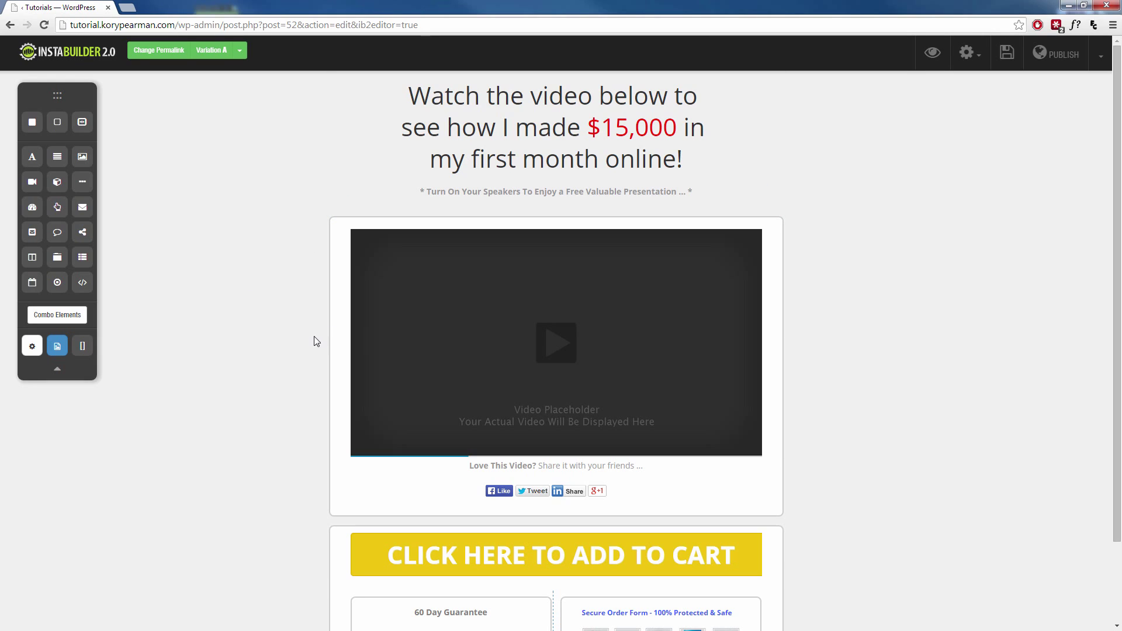
Delete the 'Turn On Your Speakers' subheadline and confirm the removal
{"action": "left_click", "coordinate": [488, 195]}
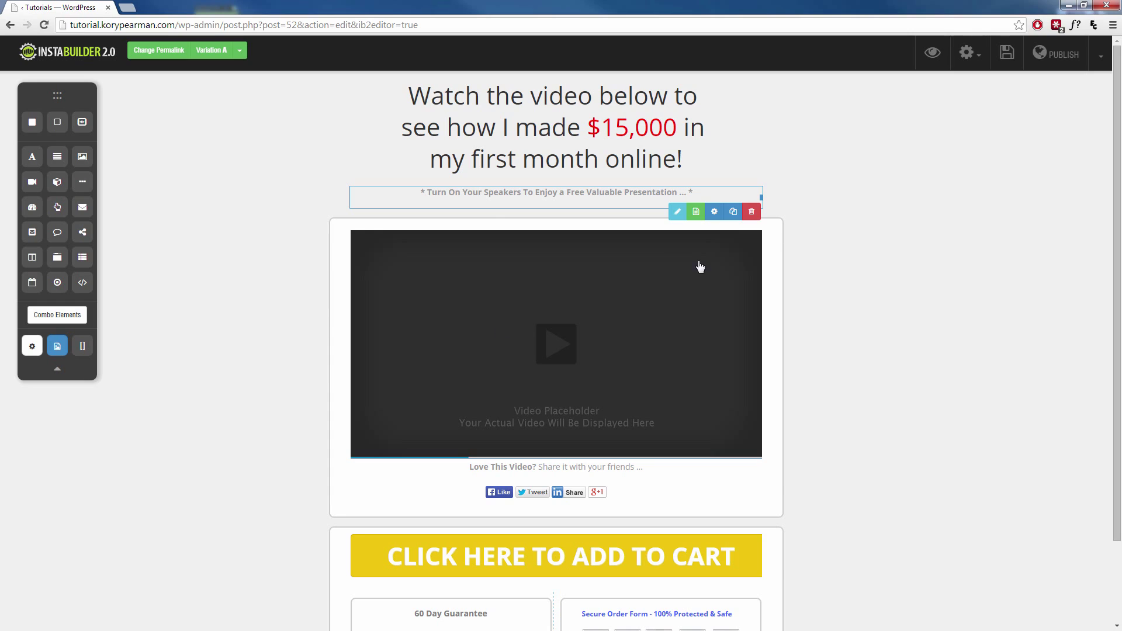
{"action": "left_click", "coordinate": [752, 214]}
{"action": "left_click", "coordinate": [578, 107]}
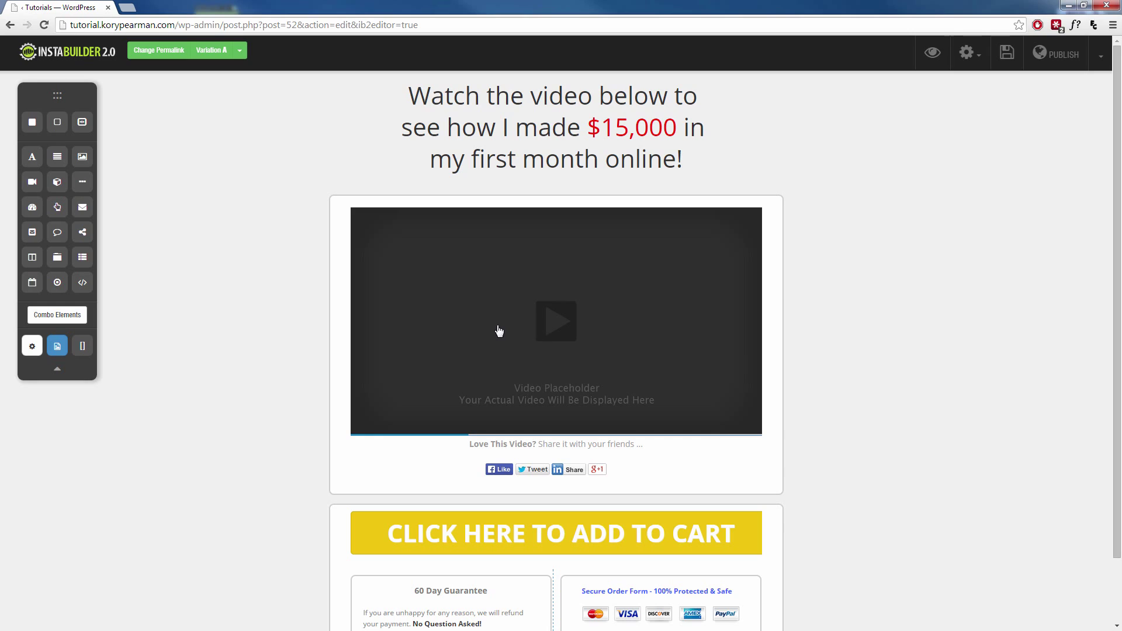
{"action": "mouse_move", "coordinate": [556, 351]}
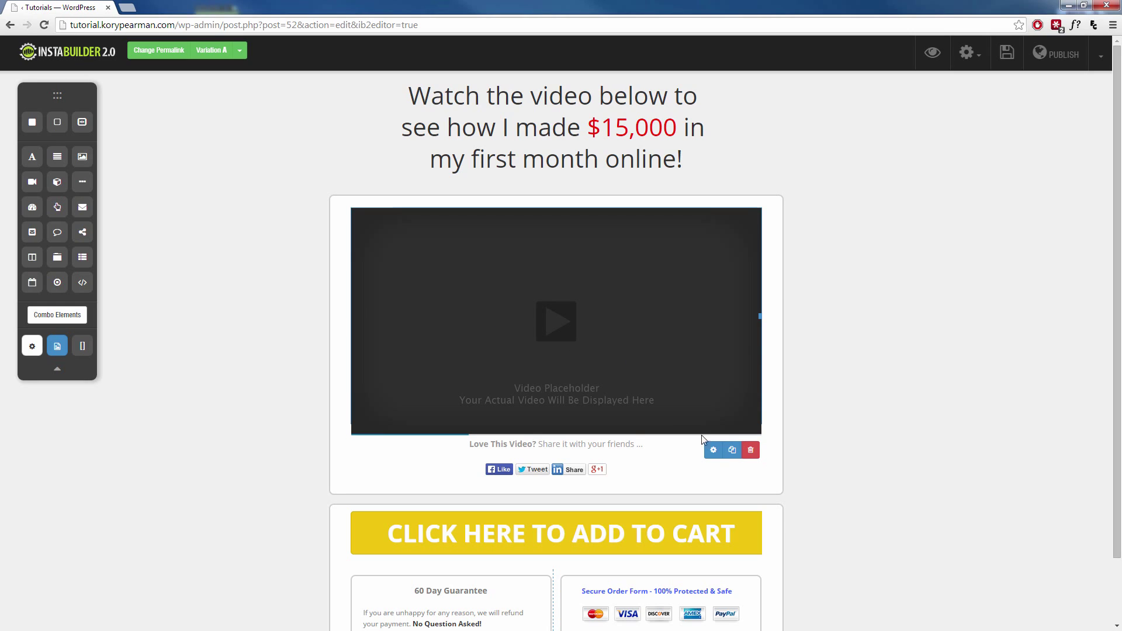
{"action": "left_click", "coordinate": [713, 450]}
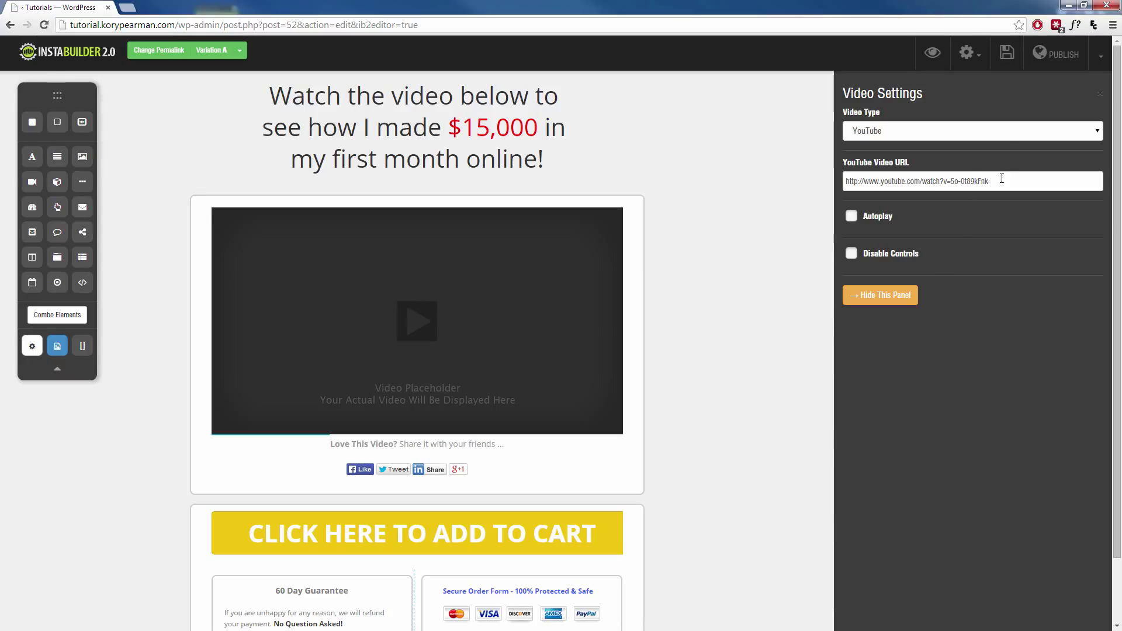
{"action": "left_click", "coordinate": [973, 131]}
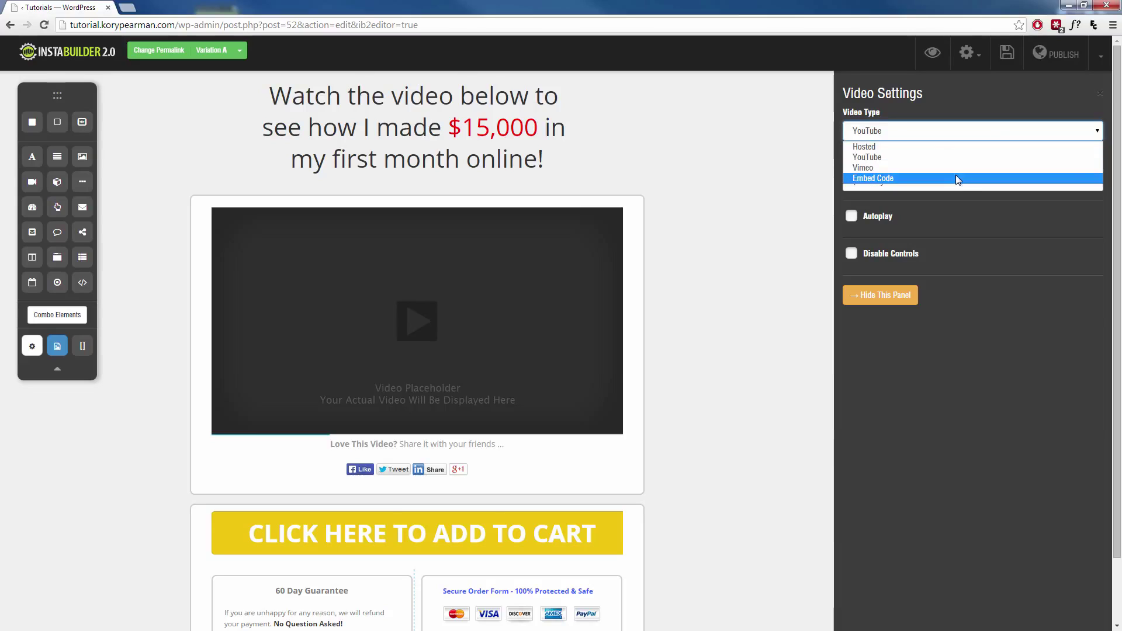
{"action": "left_click", "coordinate": [990, 355]}
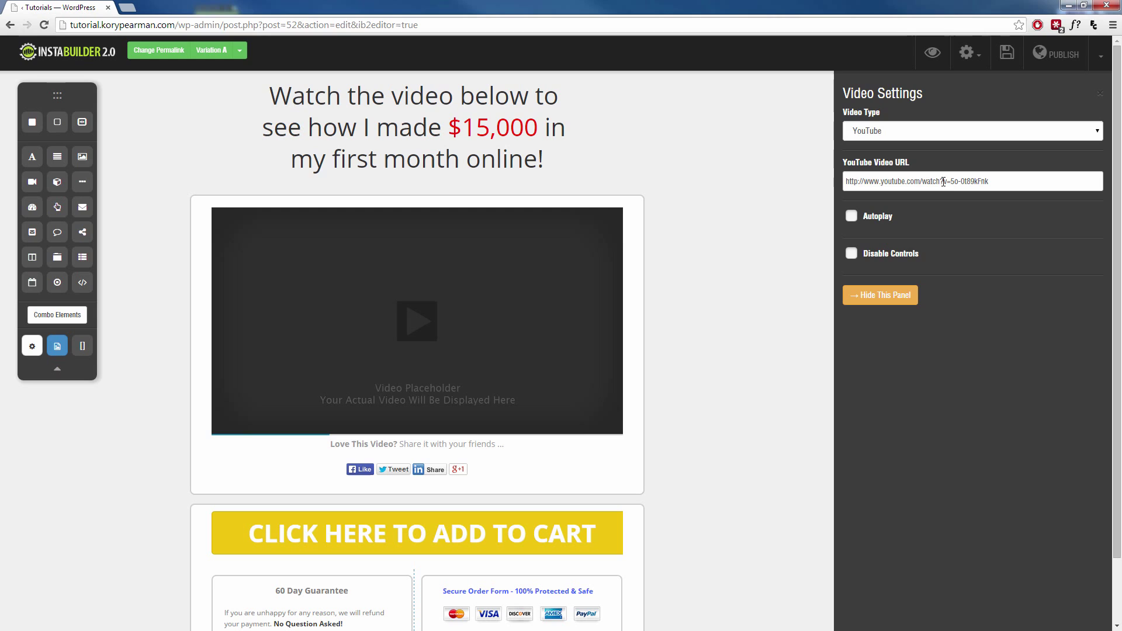
{"action": "left_click", "coordinate": [903, 295]}
{"action": "scroll", "coordinate": [561, 352], "scroll_direction": "down", "scroll_amount": 2}
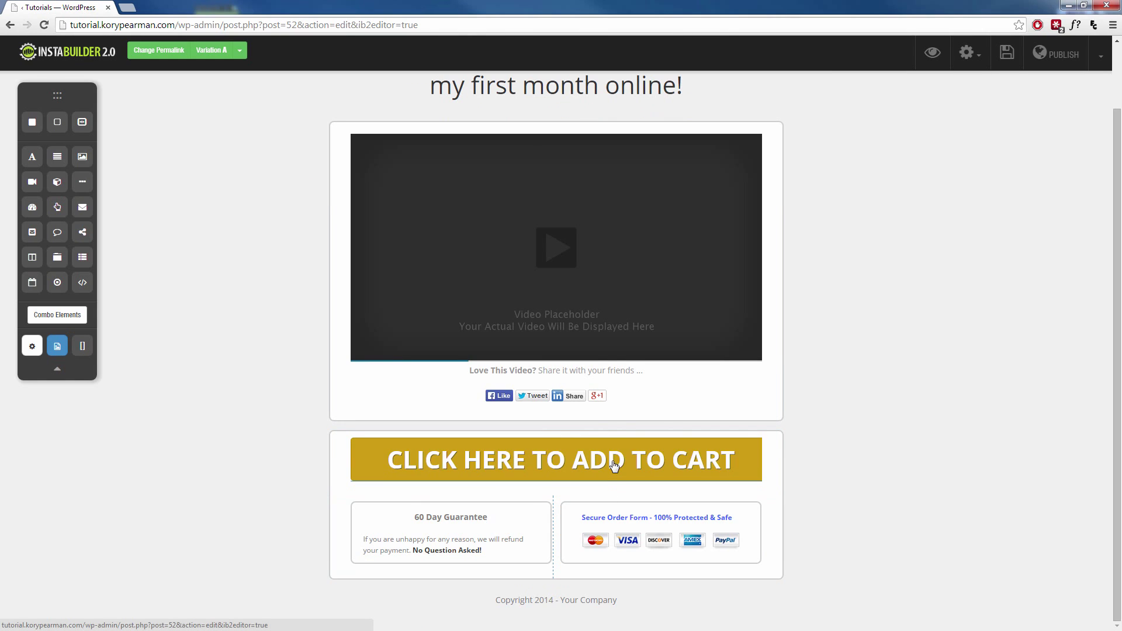
Adjust the Add To Cart button's height, make it narrower, and review its Button Settings
{"action": "left_click", "coordinate": [556, 460]}
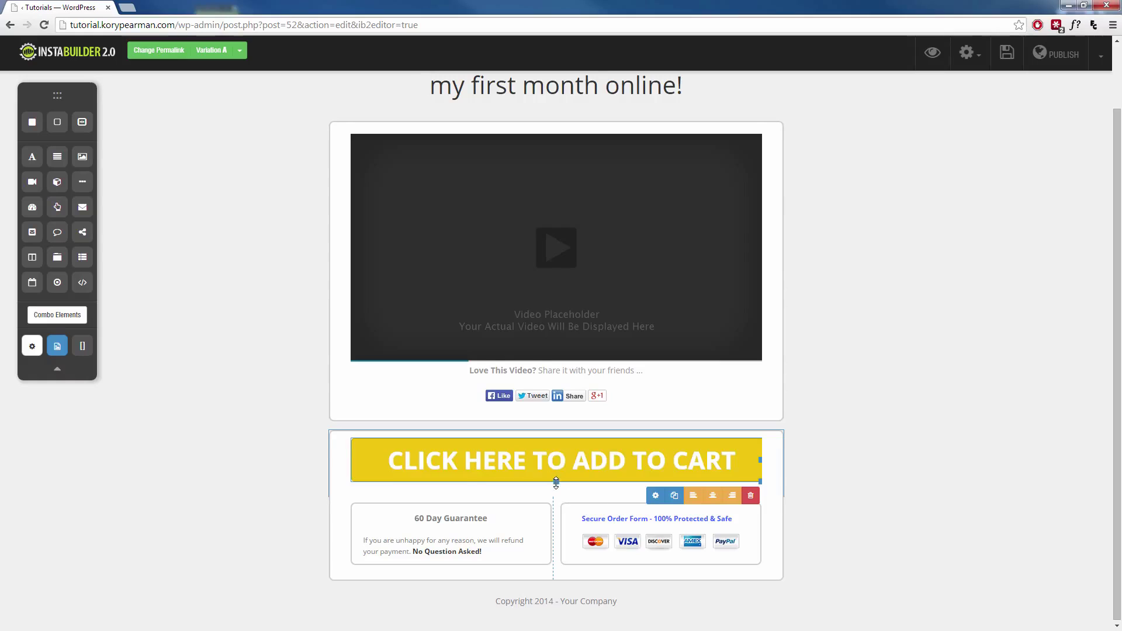
{"action": "mouse_move", "coordinate": [556, 482]}
{"action": "left_mouse_down"}
{"action": "mouse_move", "coordinate": [558, 517]}
{"action": "mouse_move", "coordinate": [556, 492]}
{"action": "left_mouse_up"}
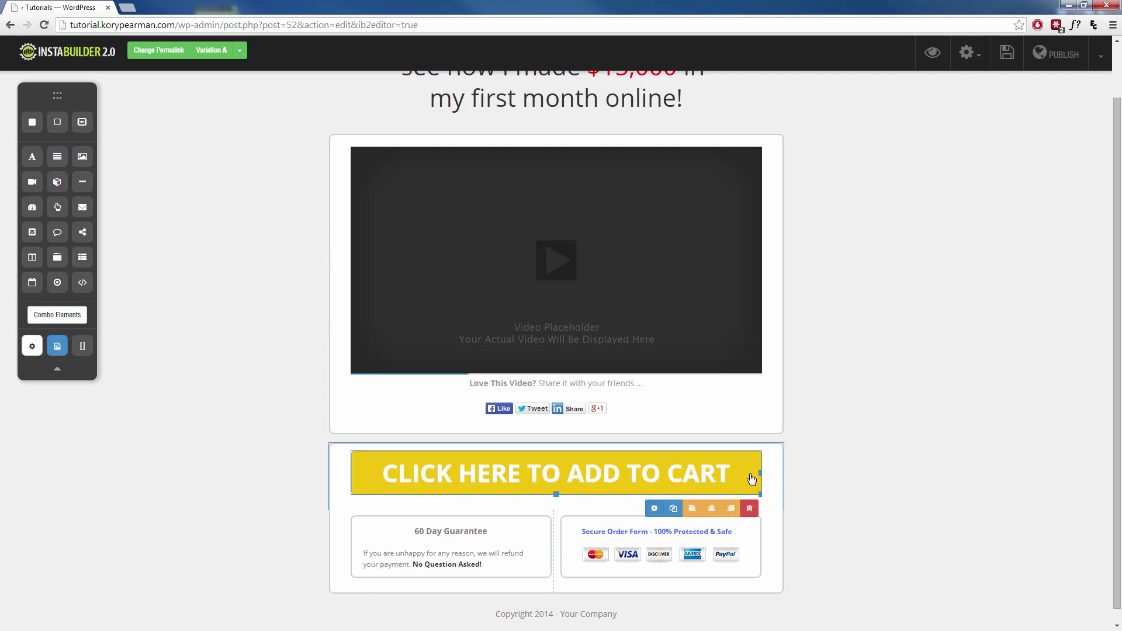
{"action": "left_click_drag", "start_coordinate": [757, 475], "coordinate": [741, 478]}
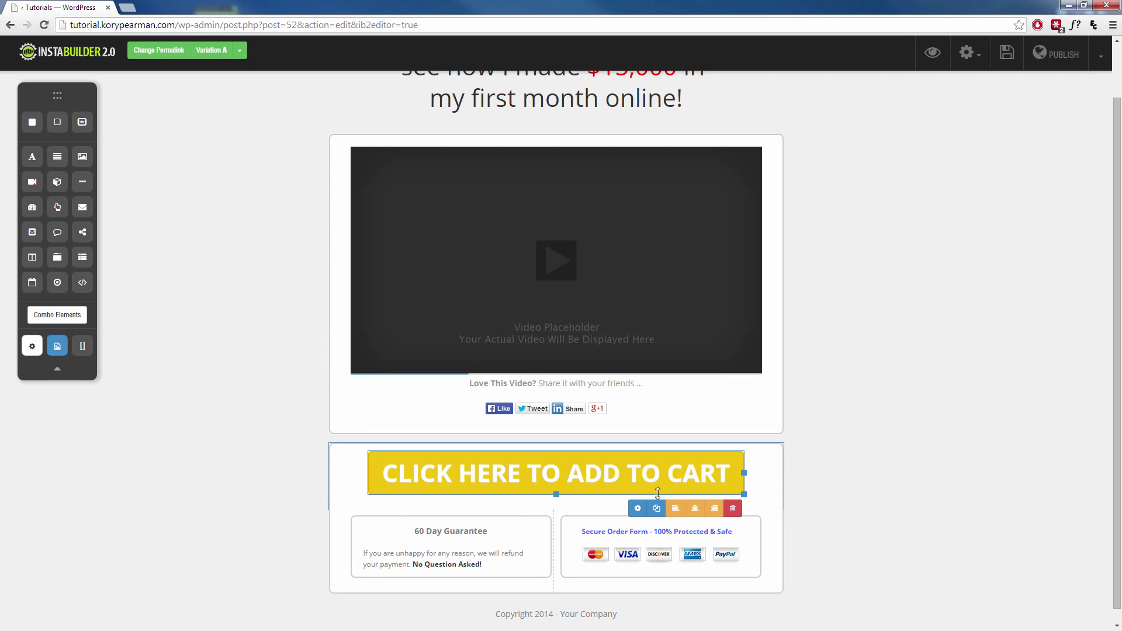
{"action": "left_click", "coordinate": [637, 509]}
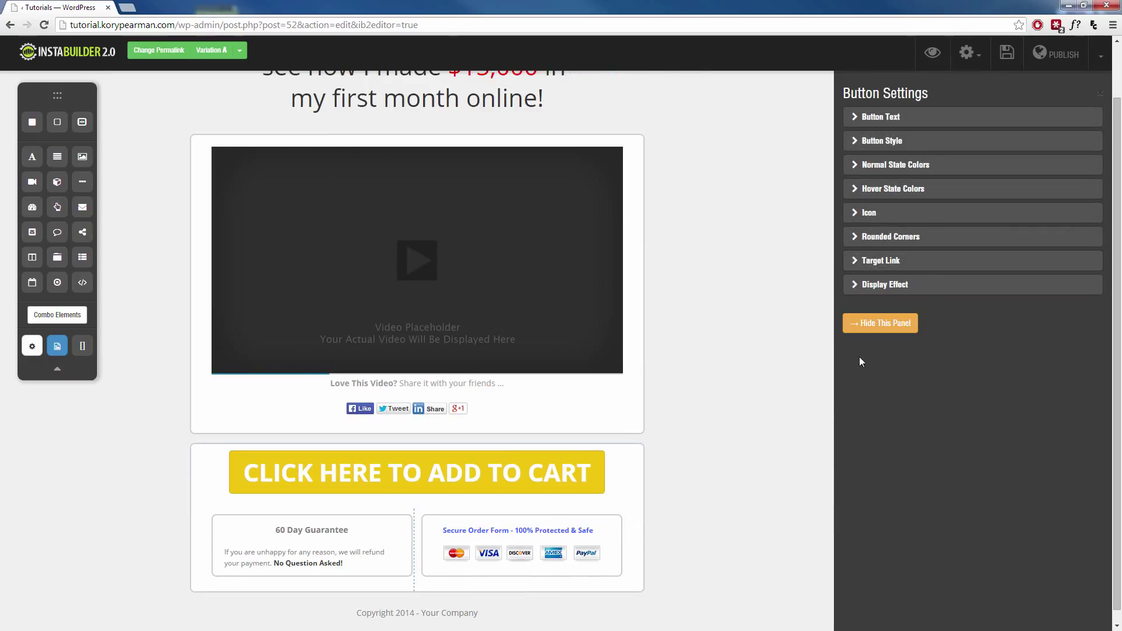
{"action": "left_click", "coordinate": [880, 323]}
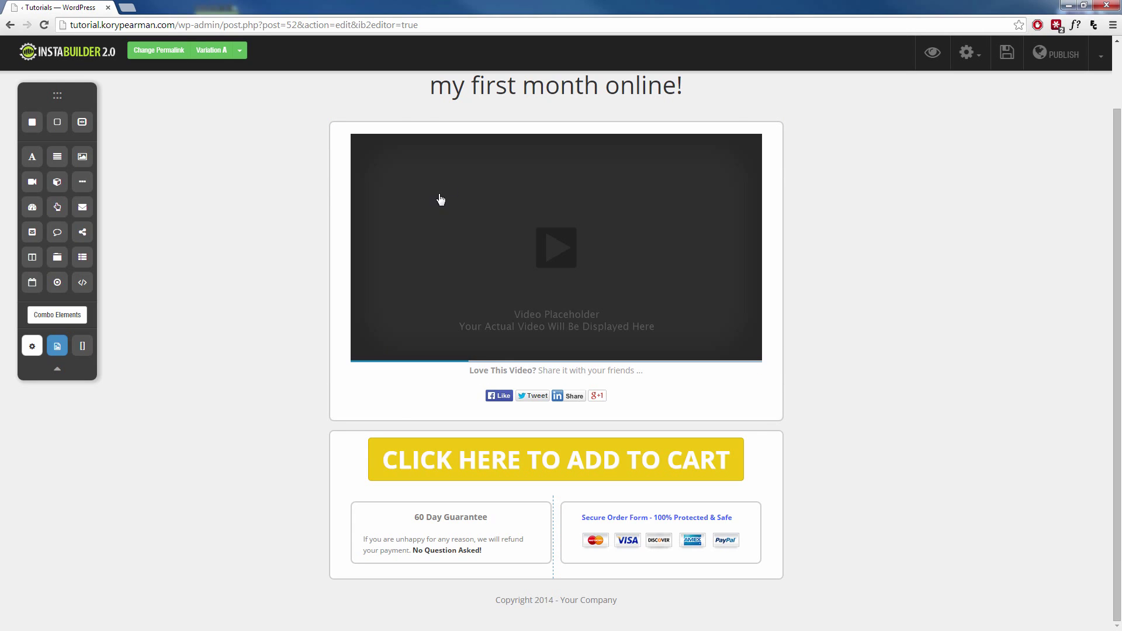
{"action": "scroll", "coordinate": [438, 201], "scroll_direction": "up", "scroll_amount": 1}
{"action": "scroll", "coordinate": [365, 312], "scroll_direction": "down", "scroll_amount": 1}
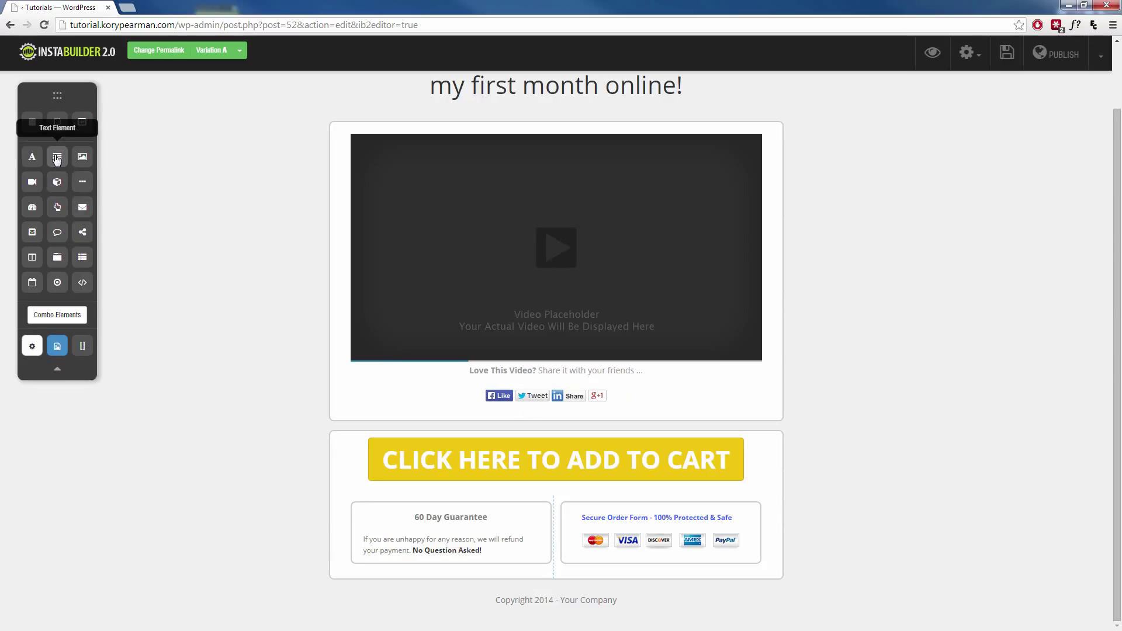
Drag a Text Element from the palette onto the page below the video
{"action": "left_click_drag", "start_coordinate": [57, 158], "coordinate": [552, 427]}
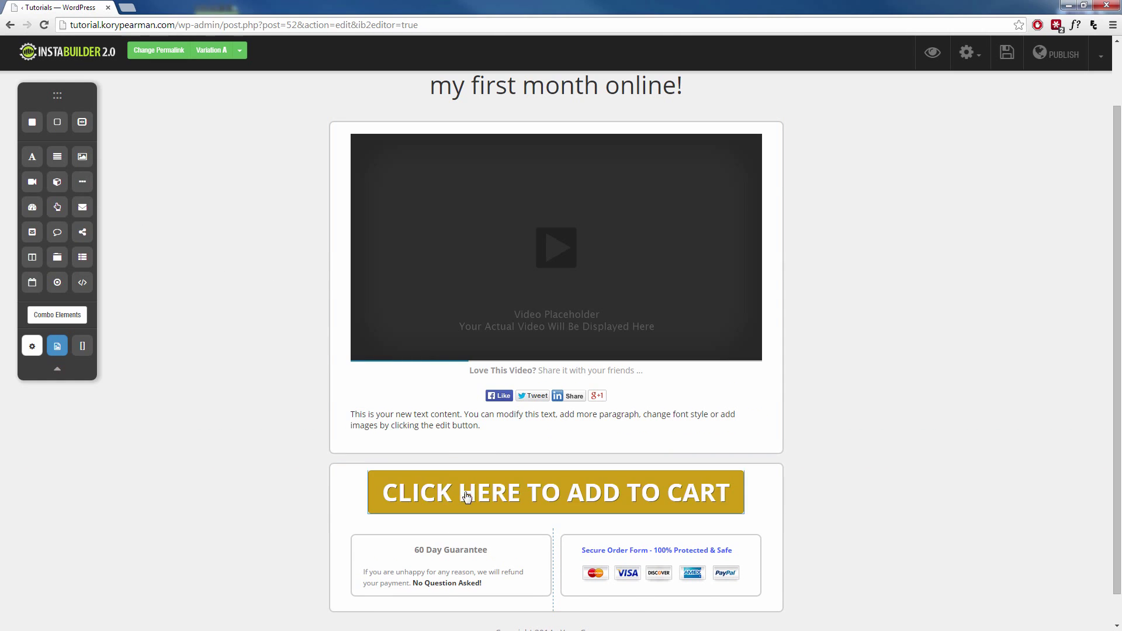
Select the new placeholder text paragraph, then deselect it to leave it in place
{"action": "left_click", "coordinate": [464, 428]}
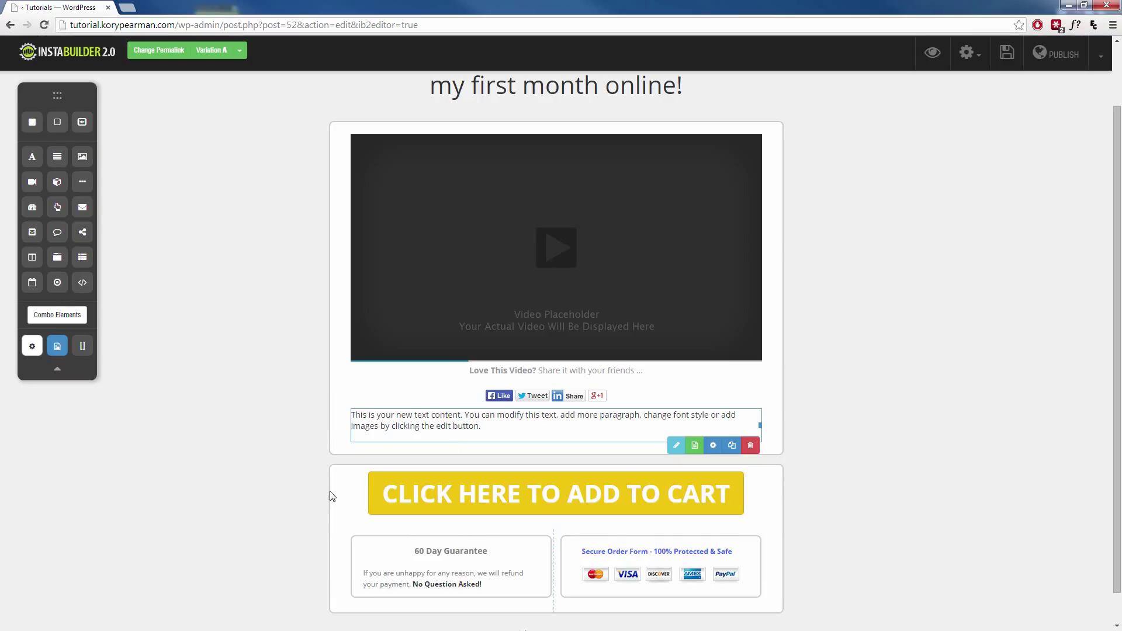
{"action": "left_click", "coordinate": [284, 438]}
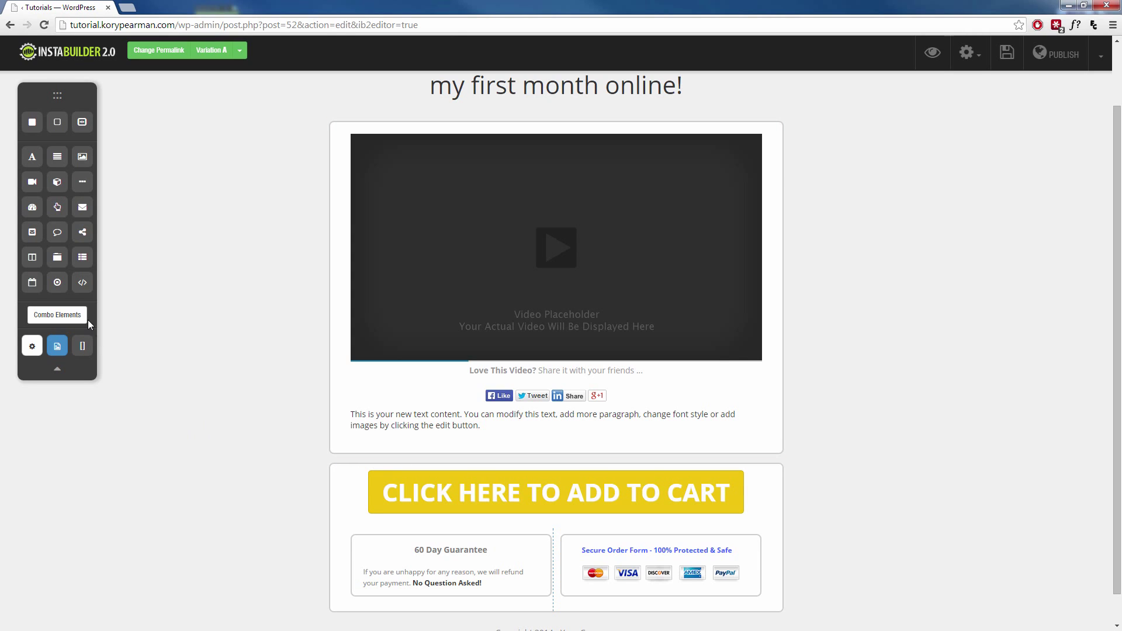
Place a Columns row below the paragraph and change its column count, ending at one column
{"action": "left_click_drag", "start_coordinate": [33, 259], "coordinate": [468, 470]}
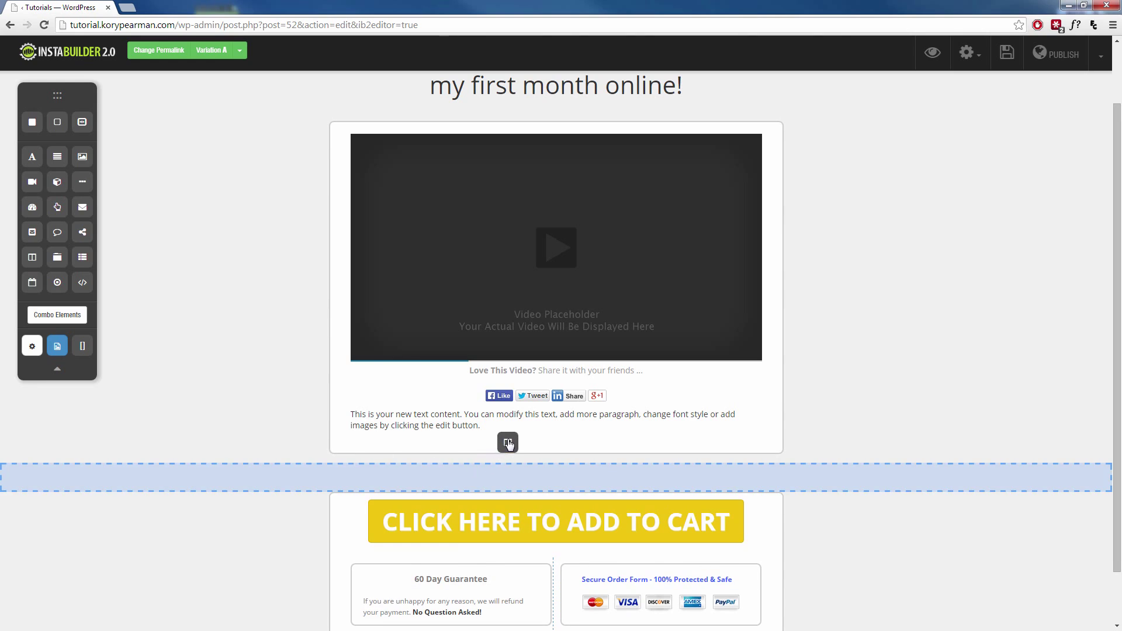
{"action": "left_click_drag", "start_coordinate": [468, 470], "coordinate": [517, 436]}
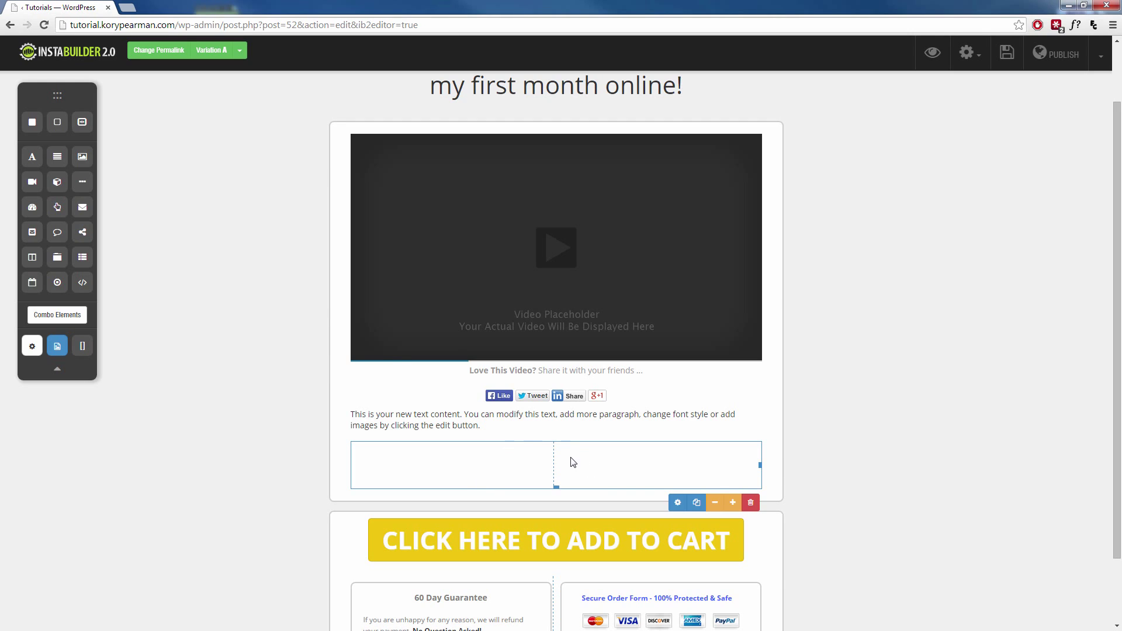
{"action": "left_click", "coordinate": [537, 497]}
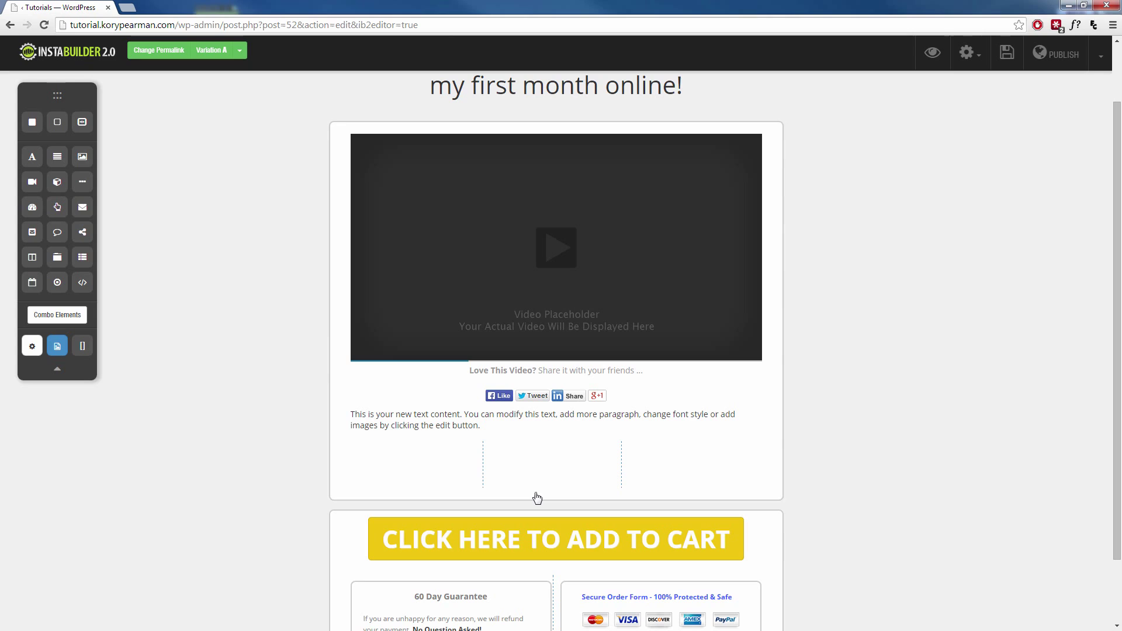
{"action": "left_click", "coordinate": [590, 475]}
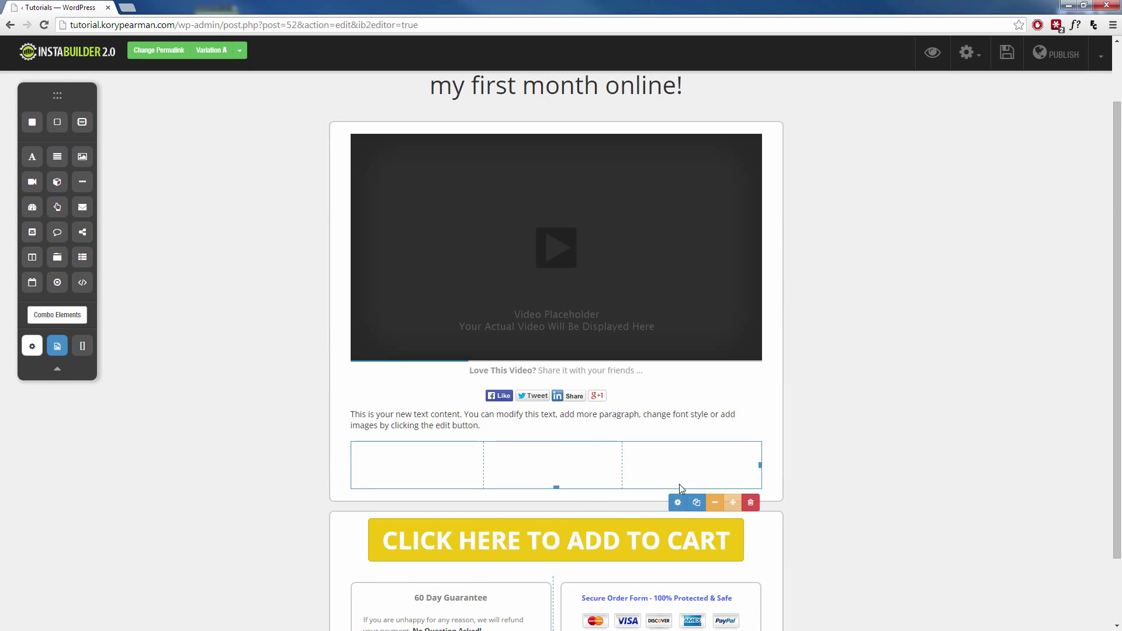
{"action": "left_click", "coordinate": [716, 504]}
{"action": "left_click", "coordinate": [715, 503]}
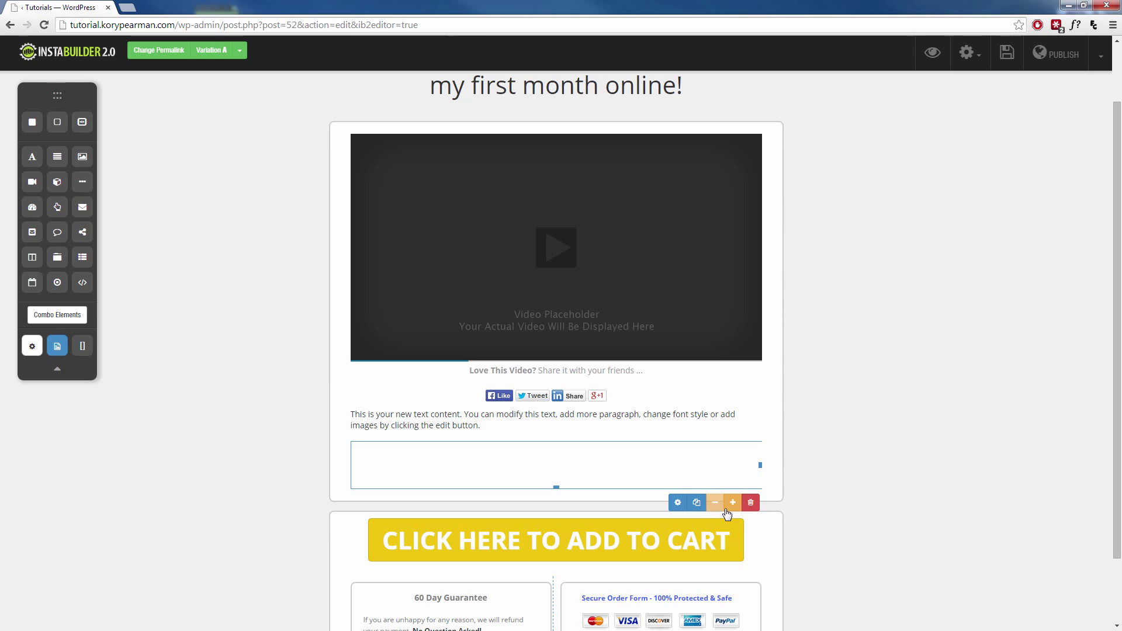
Restore the second column and place a shrunken image placeholder plus its duplicate in each column
{"action": "left_click", "coordinate": [733, 503]}
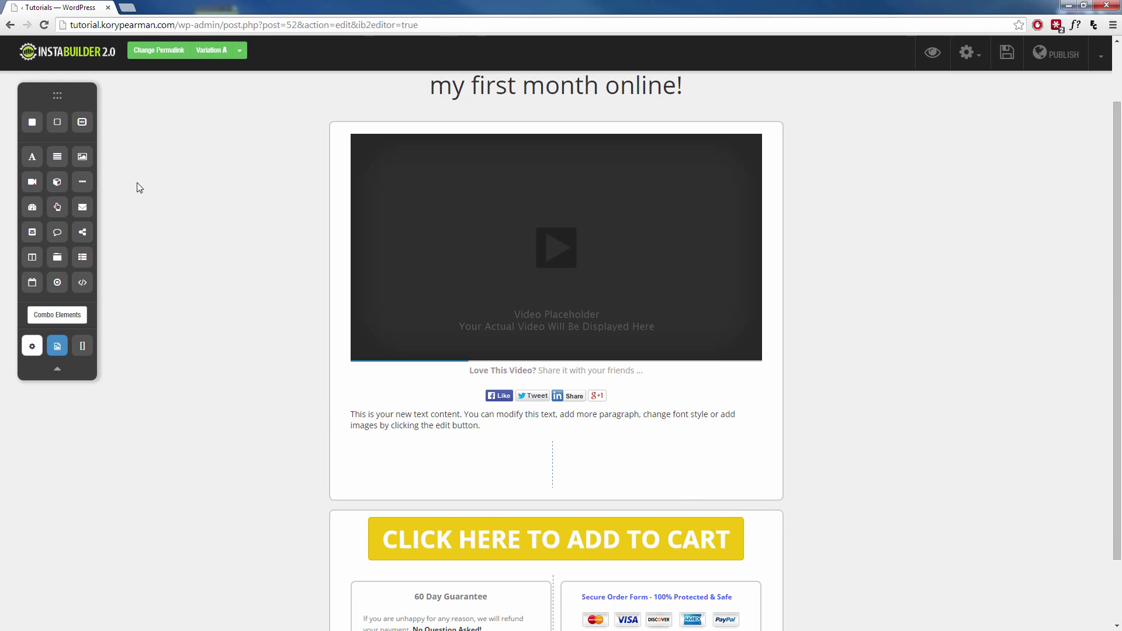
{"action": "mouse_move", "coordinate": [83, 156]}
{"action": "left_mouse_down"}
{"action": "mouse_move", "coordinate": [329, 454]}
{"action": "mouse_move", "coordinate": [460, 460]}
{"action": "left_mouse_up"}
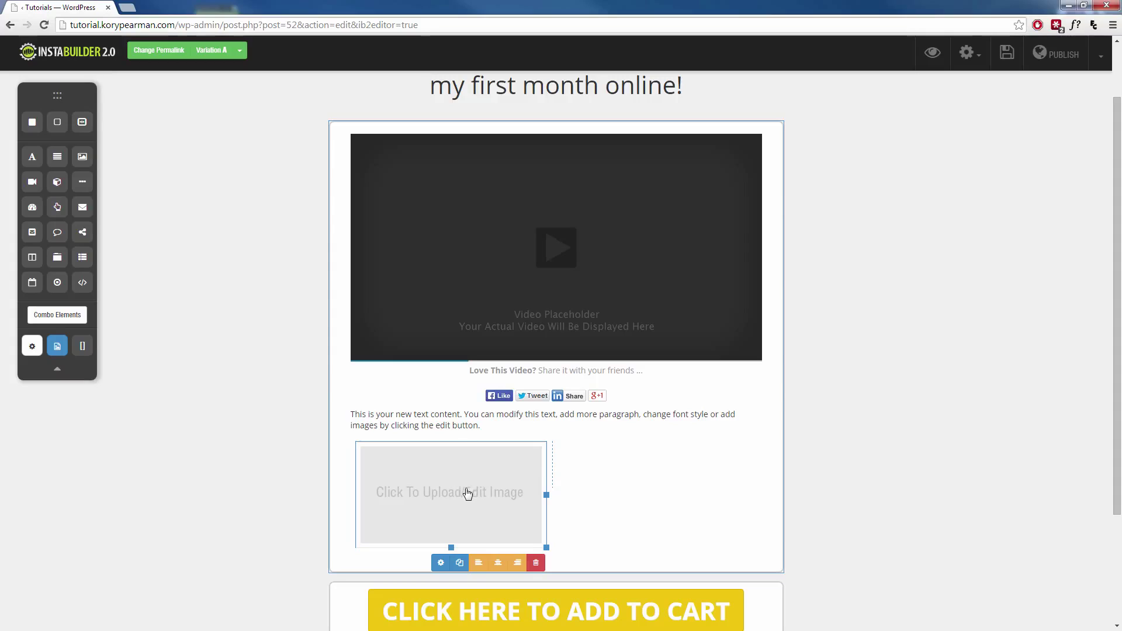
{"action": "left_click_drag", "start_coordinate": [546, 546], "coordinate": [497, 498]}
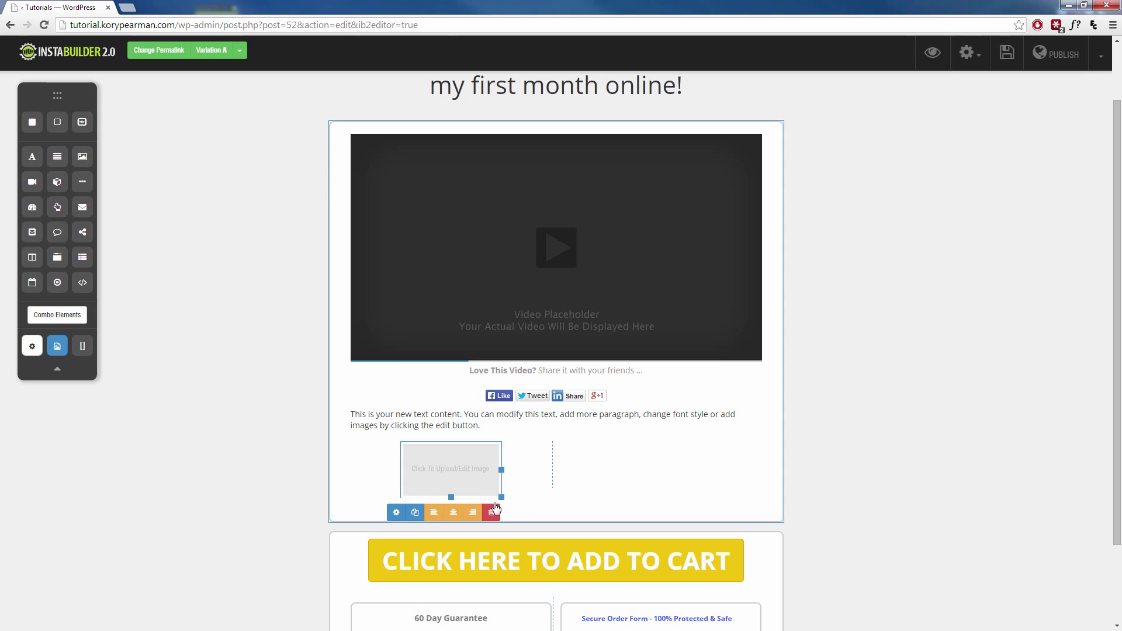
{"action": "left_click", "coordinate": [416, 515]}
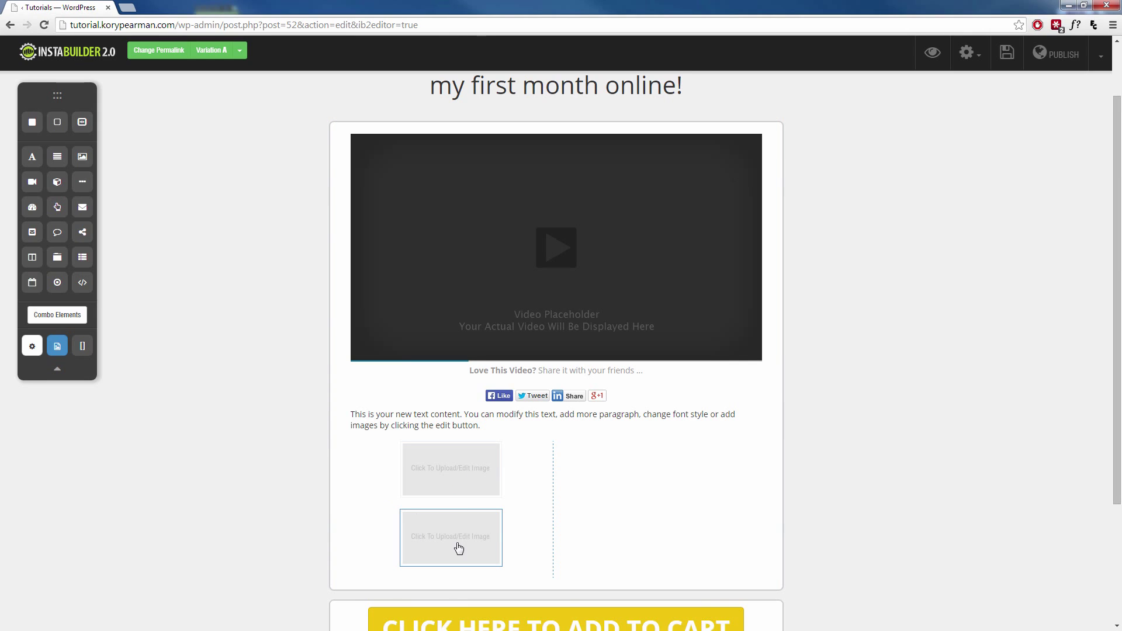
{"action": "left_click_drag", "start_coordinate": [451, 536], "coordinate": [639, 487]}
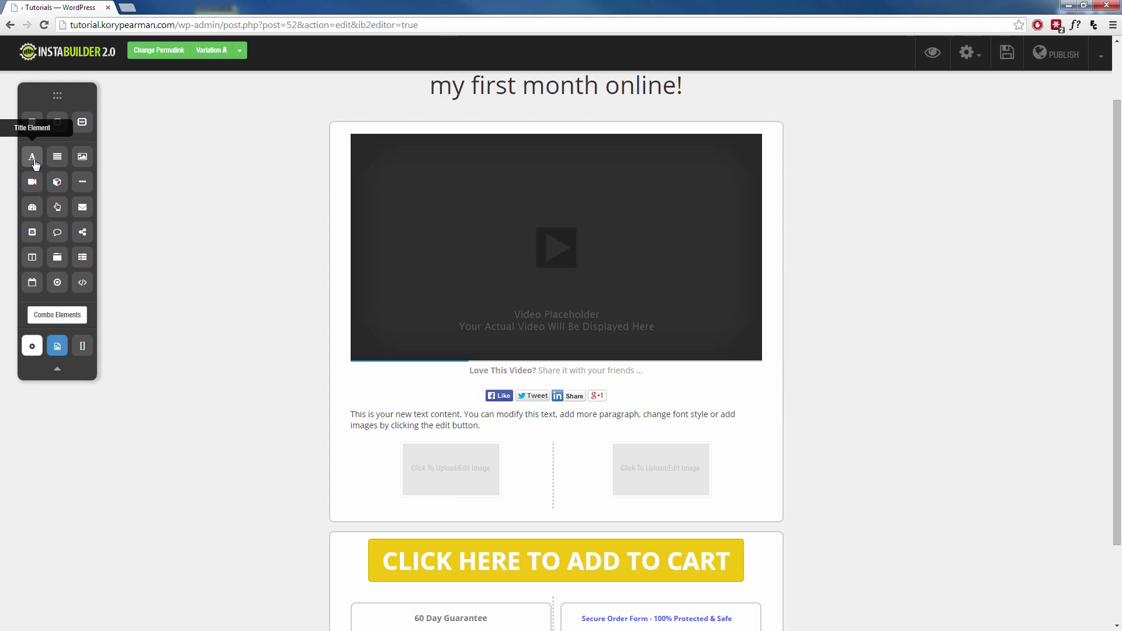
Add a title above the left image, formatted as centred Heading 6
{"action": "left_click_drag", "start_coordinate": [33, 160], "coordinate": [449, 474]}
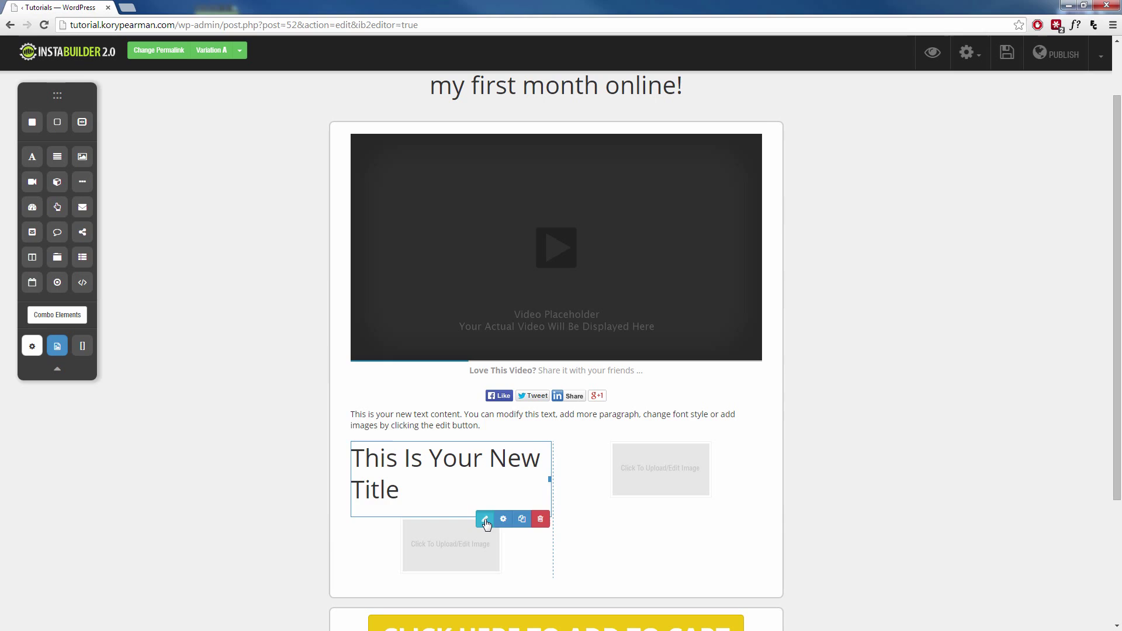
{"action": "left_click", "coordinate": [485, 520]}
{"action": "triple_click", "coordinate": [411, 464]}
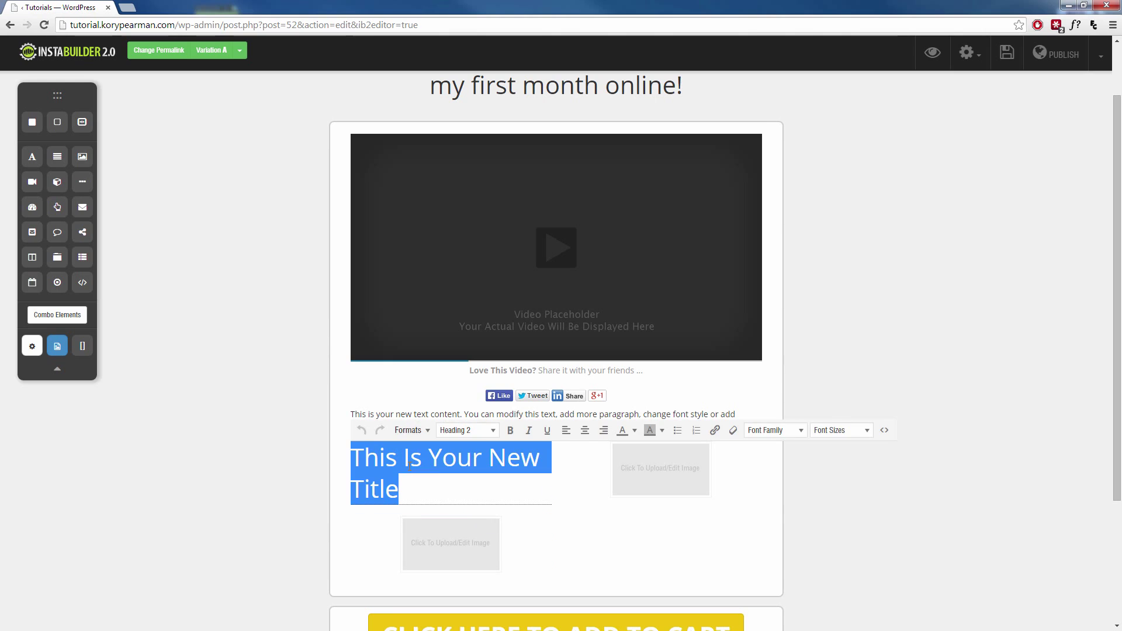
{"action": "left_click", "coordinate": [492, 431]}
{"action": "scroll", "coordinate": [518, 377], "scroll_direction": "down", "scroll_amount": 1}
{"action": "left_click", "coordinate": [491, 412]}
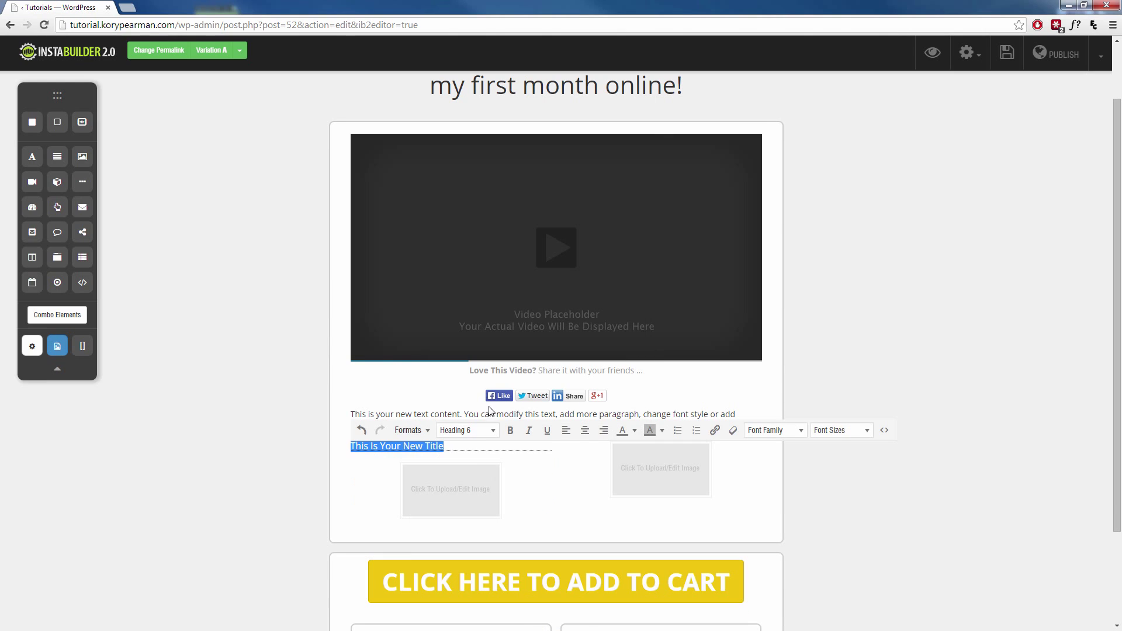
{"action": "left_click", "coordinate": [584, 431]}
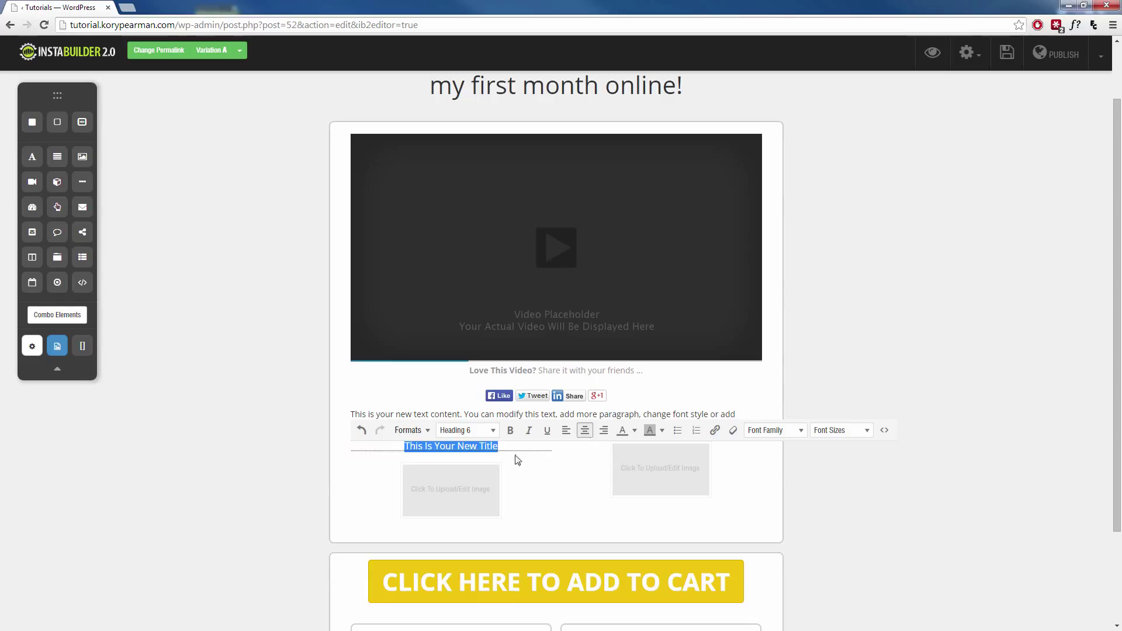
{"action": "left_click", "coordinate": [274, 477]}
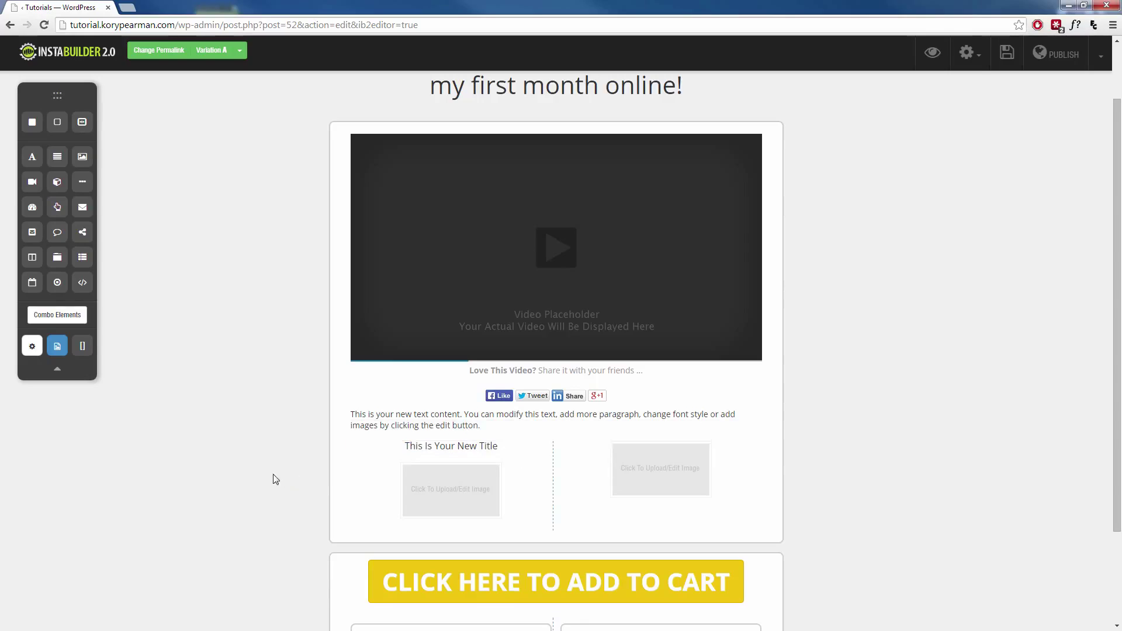
Duplicate the title into the right column above its image
{"action": "left_click", "coordinate": [478, 450]}
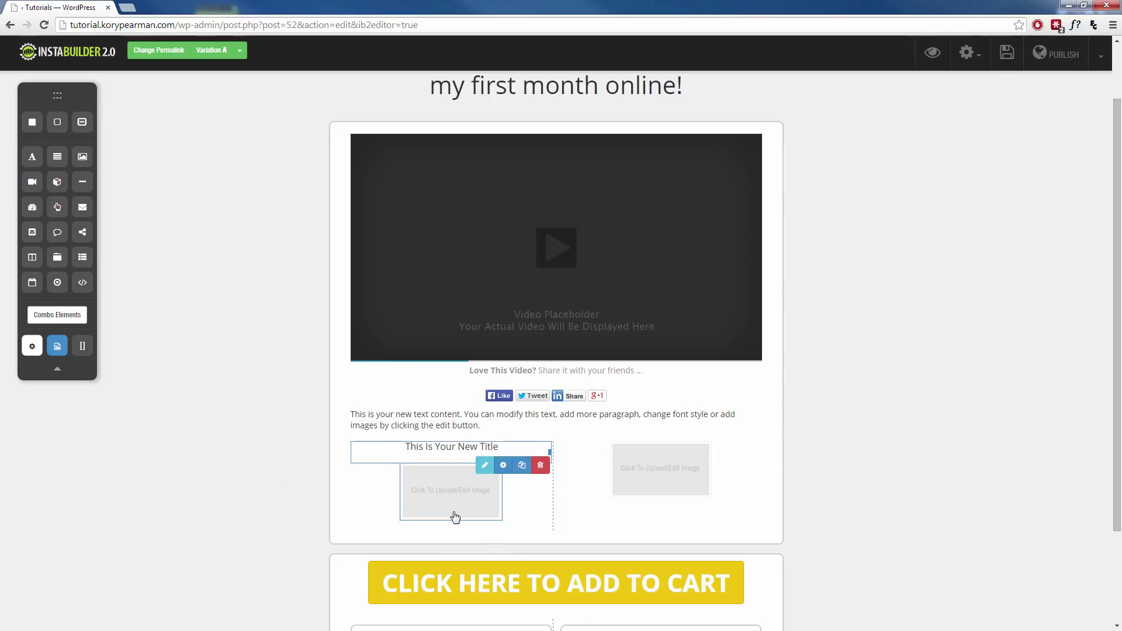
{"action": "left_click", "coordinate": [522, 465]}
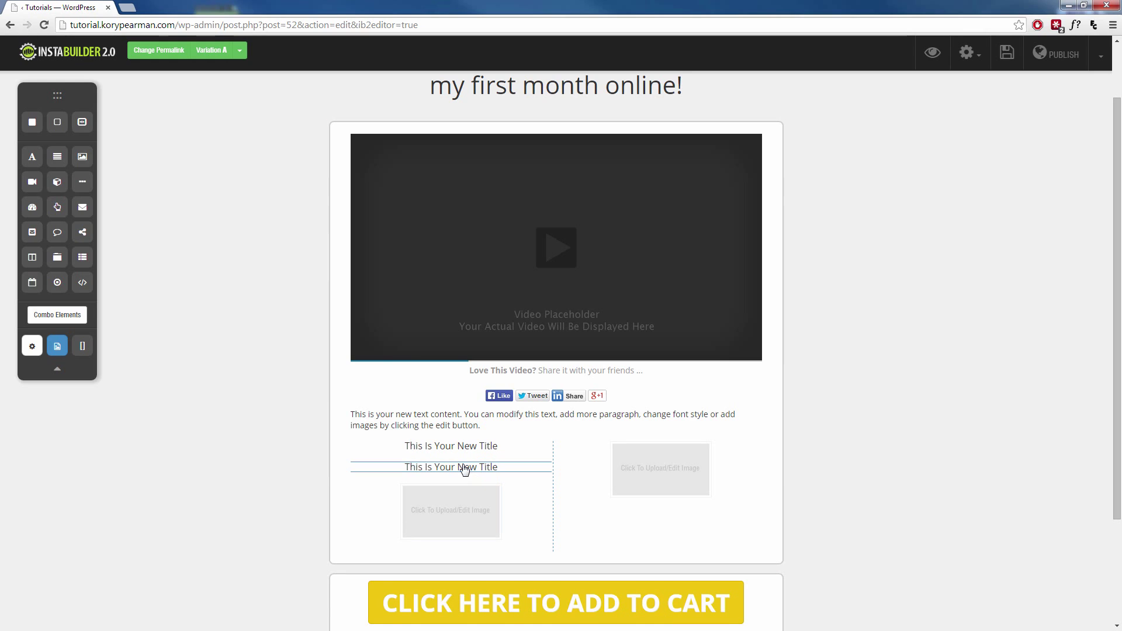
{"action": "left_click_drag", "start_coordinate": [465, 469], "coordinate": [665, 444]}
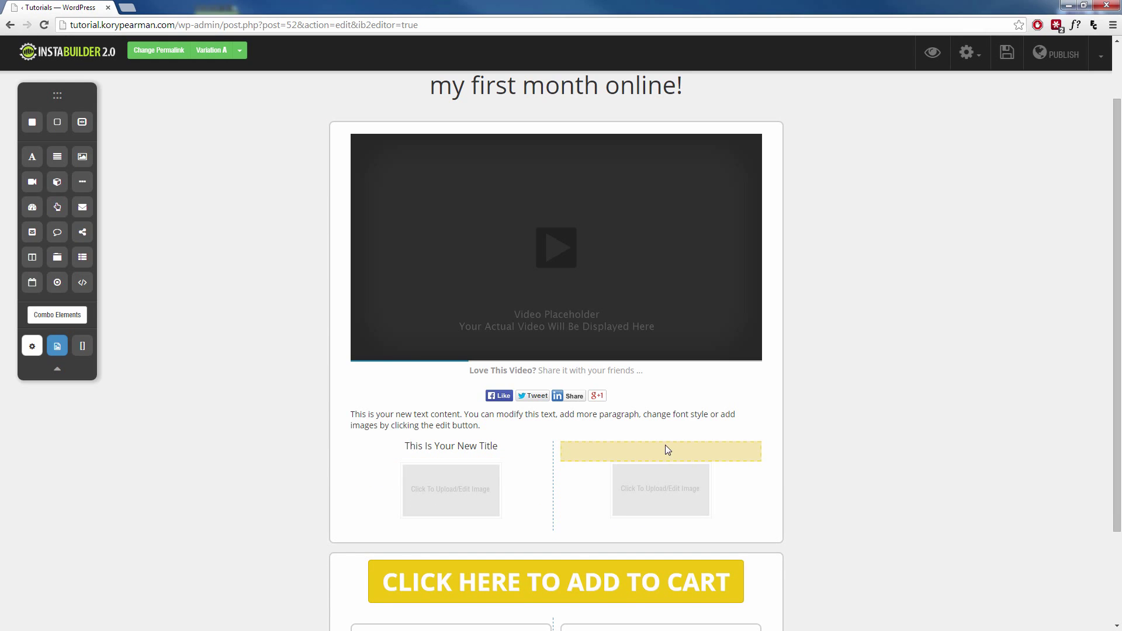
{"action": "scroll", "coordinate": [232, 498], "scroll_direction": "down", "scroll_amount": 2}
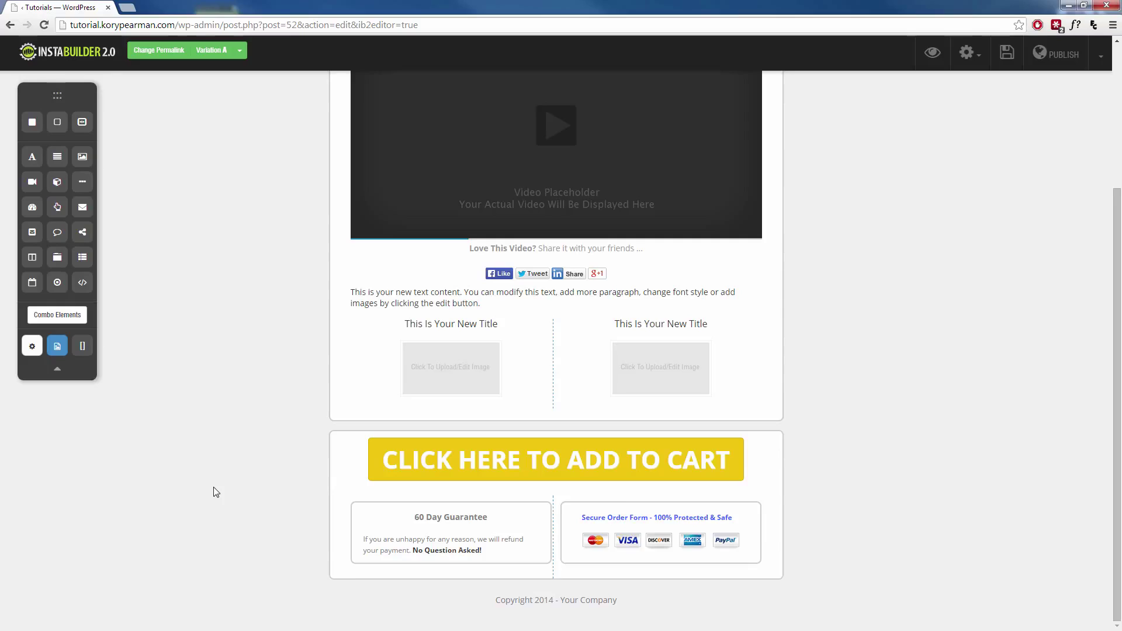
{"action": "scroll", "coordinate": [214, 492], "scroll_direction": "up", "scroll_amount": 2}
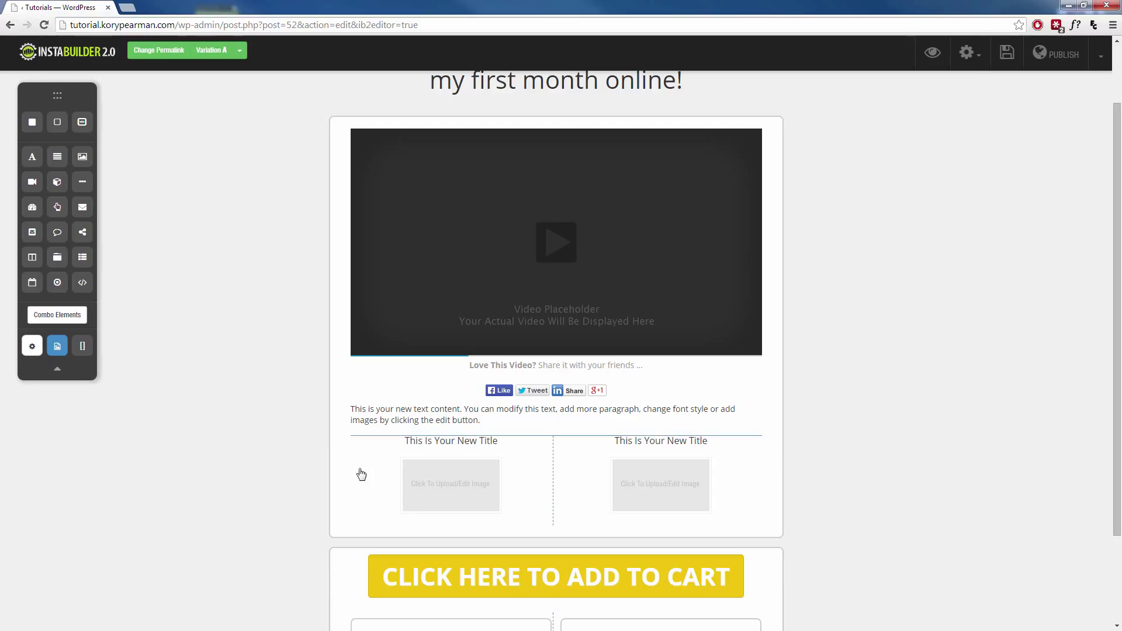
Delete the placeholder paragraph below the video
{"action": "left_click", "coordinate": [432, 425]}
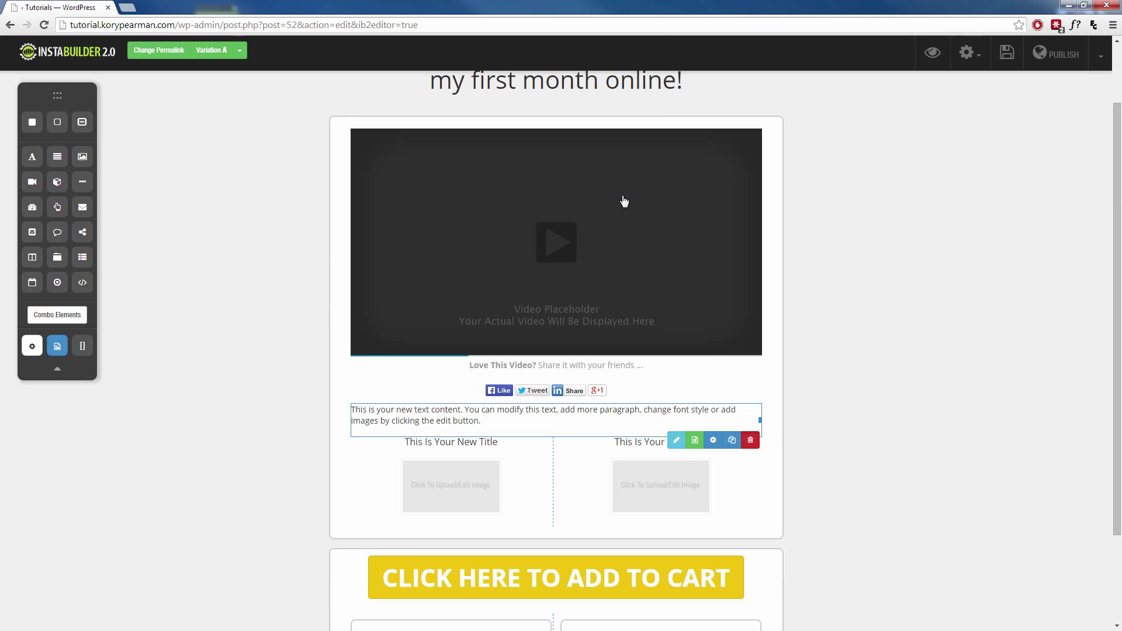
{"action": "key", "text": "Delete"}
{"action": "left_click", "coordinate": [585, 97]}
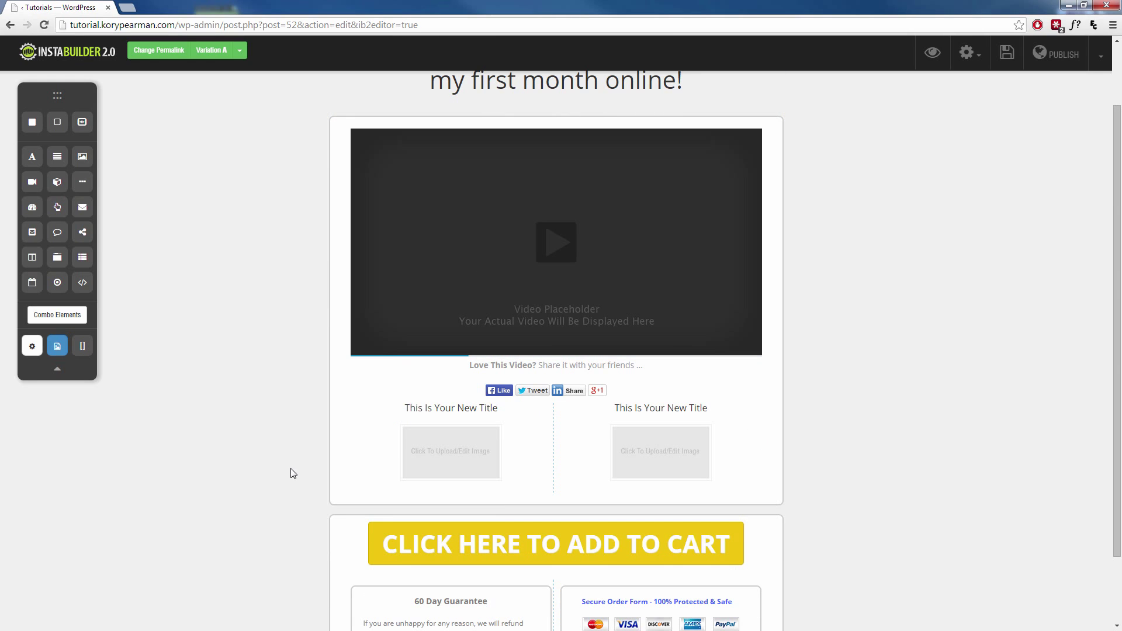
Delete the social share buttons element
{"action": "left_click", "coordinate": [620, 396]}
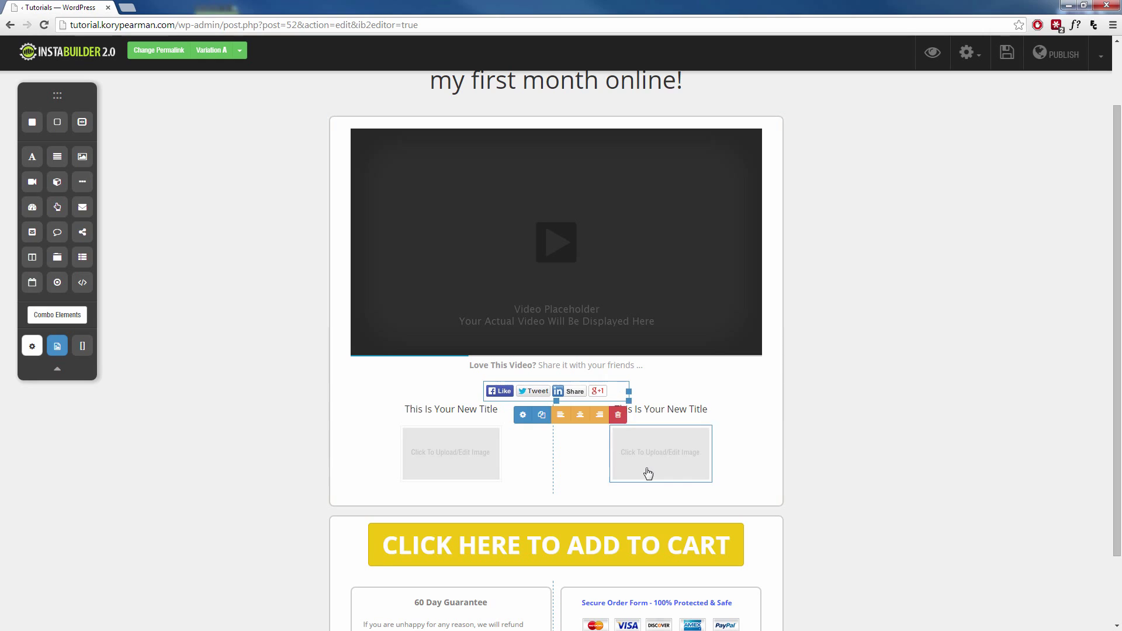
{"action": "left_click", "coordinate": [622, 419]}
{"action": "left_click", "coordinate": [585, 113]}
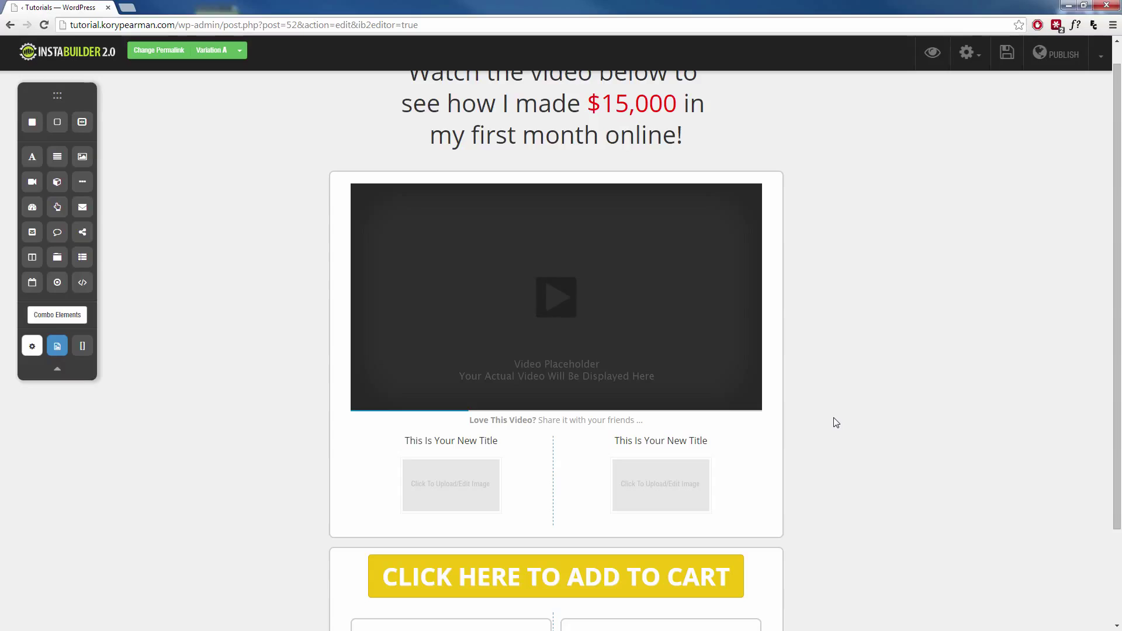
{"action": "scroll", "coordinate": [831, 464], "scroll_direction": "down", "scroll_amount": 1}
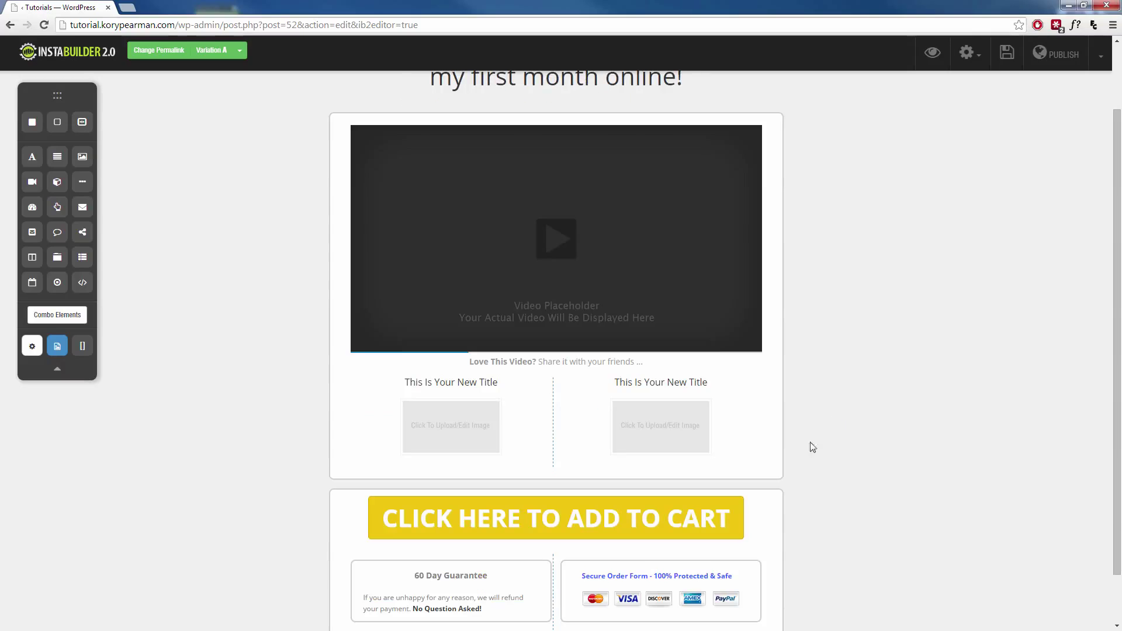
{"action": "mouse_move", "coordinate": [678, 298]}
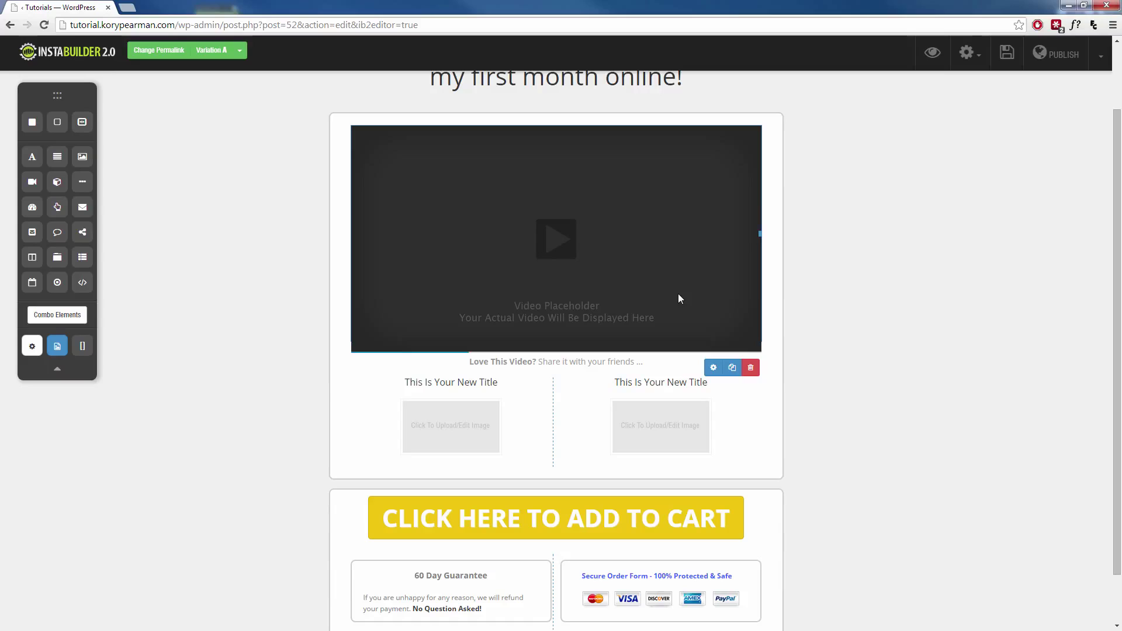
{"action": "scroll", "coordinate": [925, 474], "scroll_direction": "down", "scroll_amount": 1}
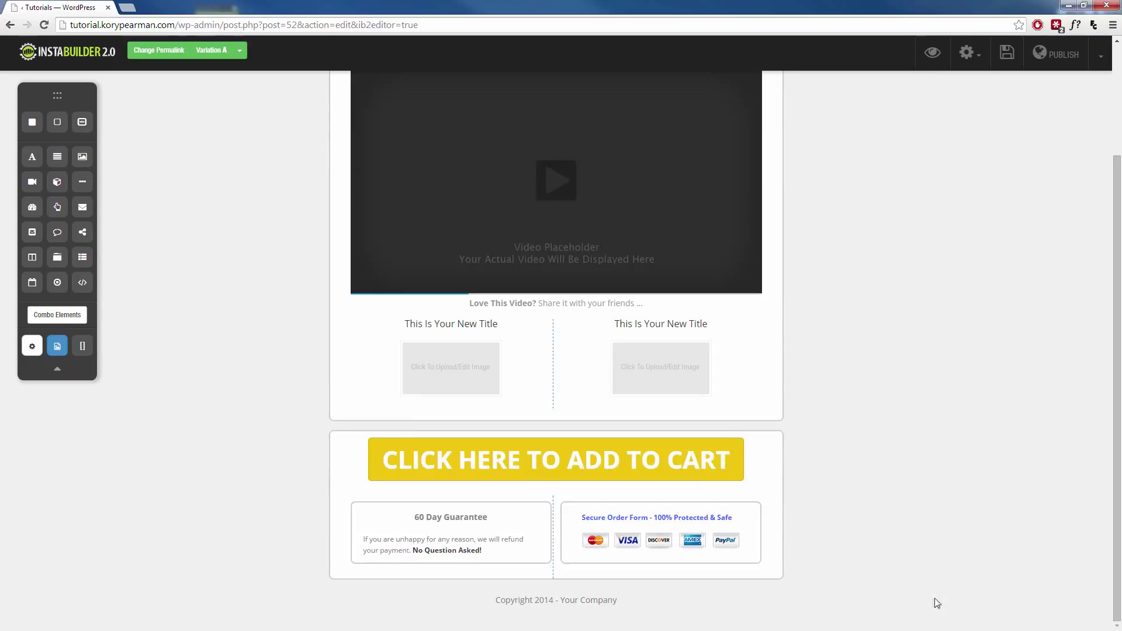
{"action": "mouse_move", "coordinate": [556, 519]}
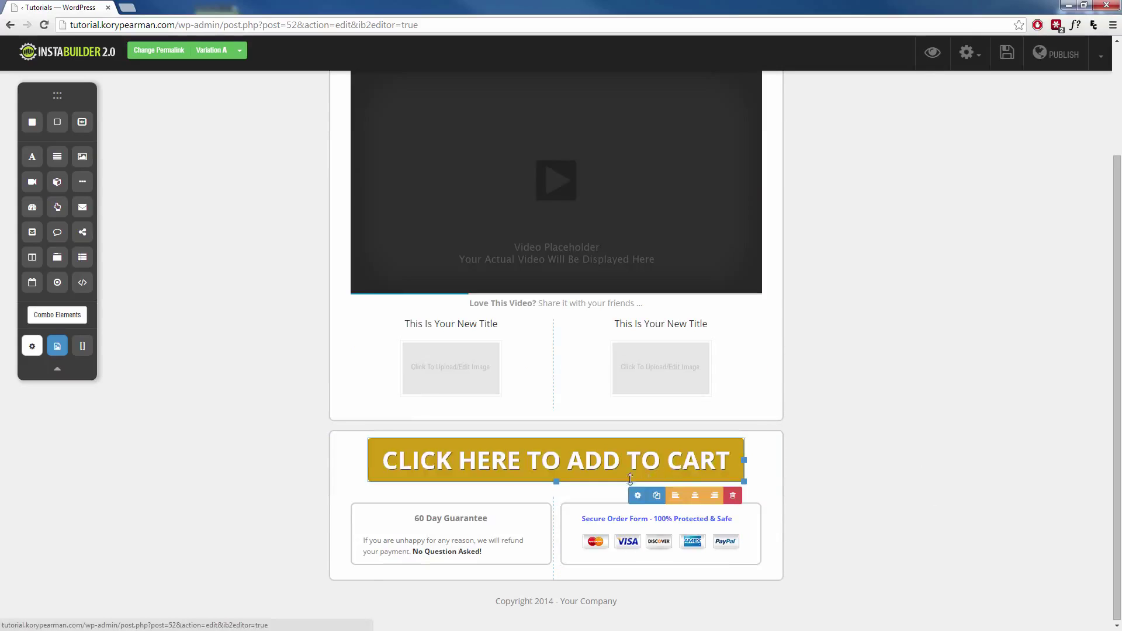
{"action": "left_click", "coordinate": [637, 495]}
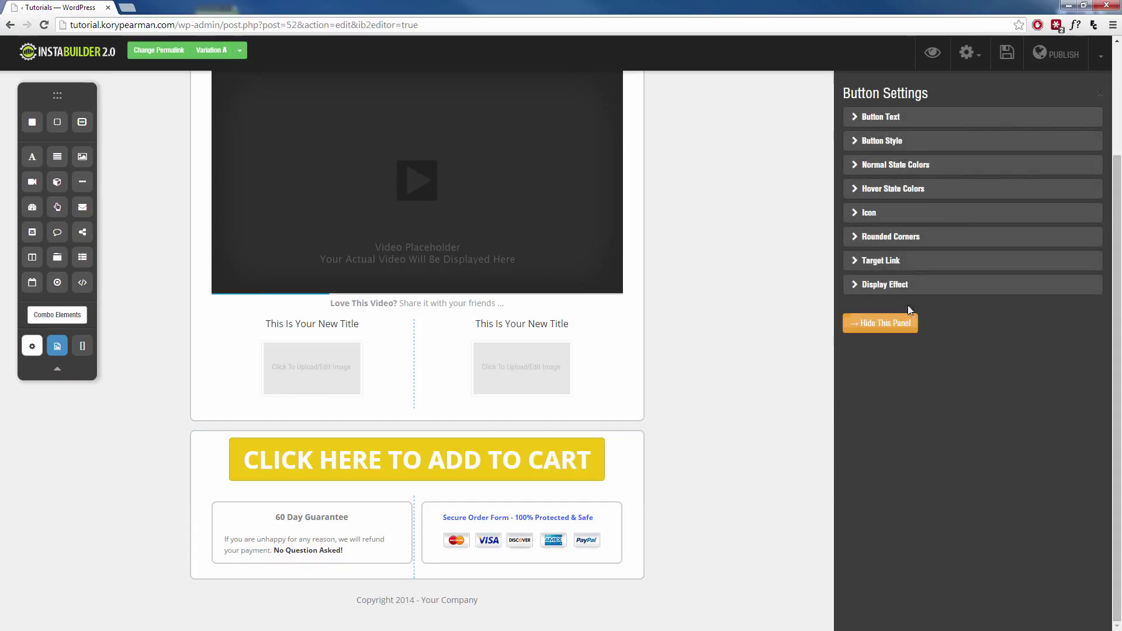
{"action": "left_click", "coordinate": [892, 262]}
{"action": "left_click", "coordinate": [915, 201]}
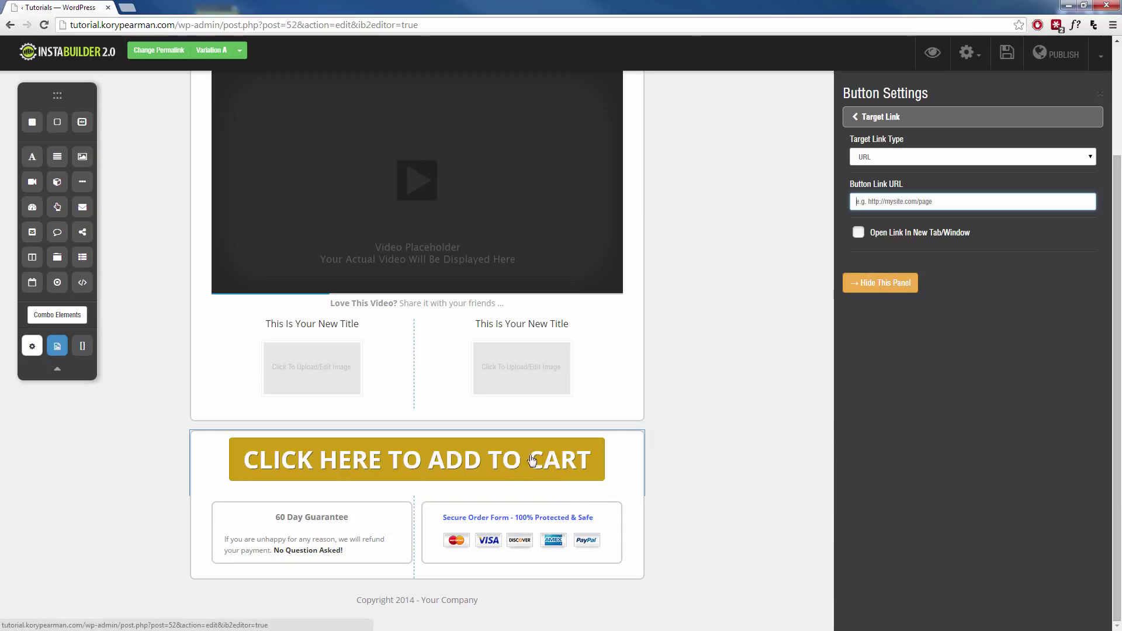
{"action": "left_click", "coordinate": [732, 409]}
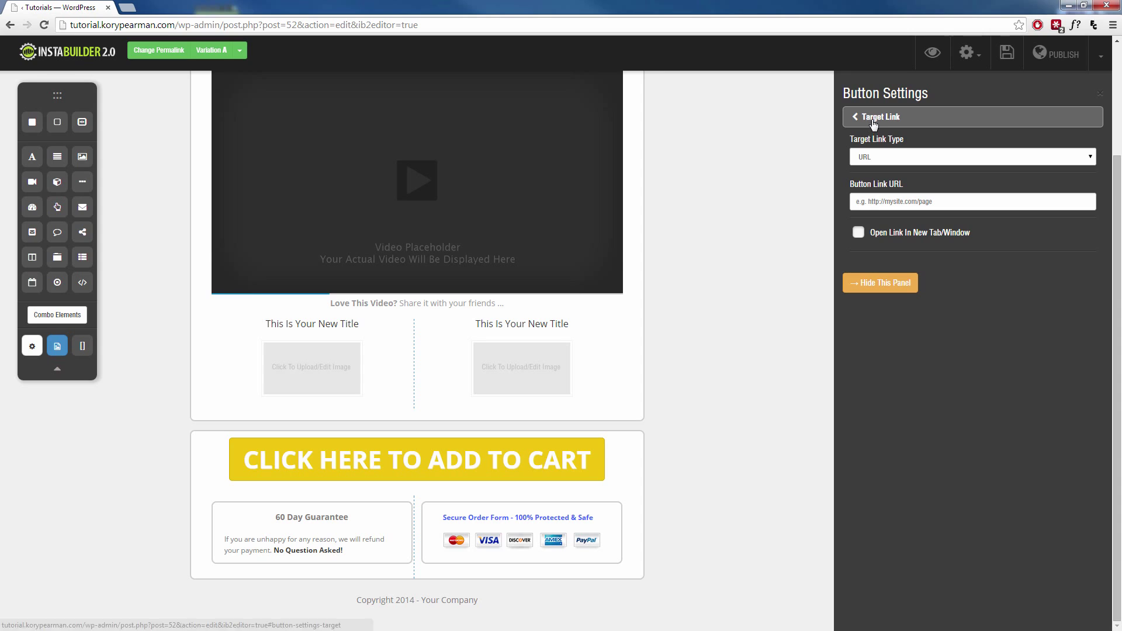
{"action": "left_click", "coordinate": [879, 283]}
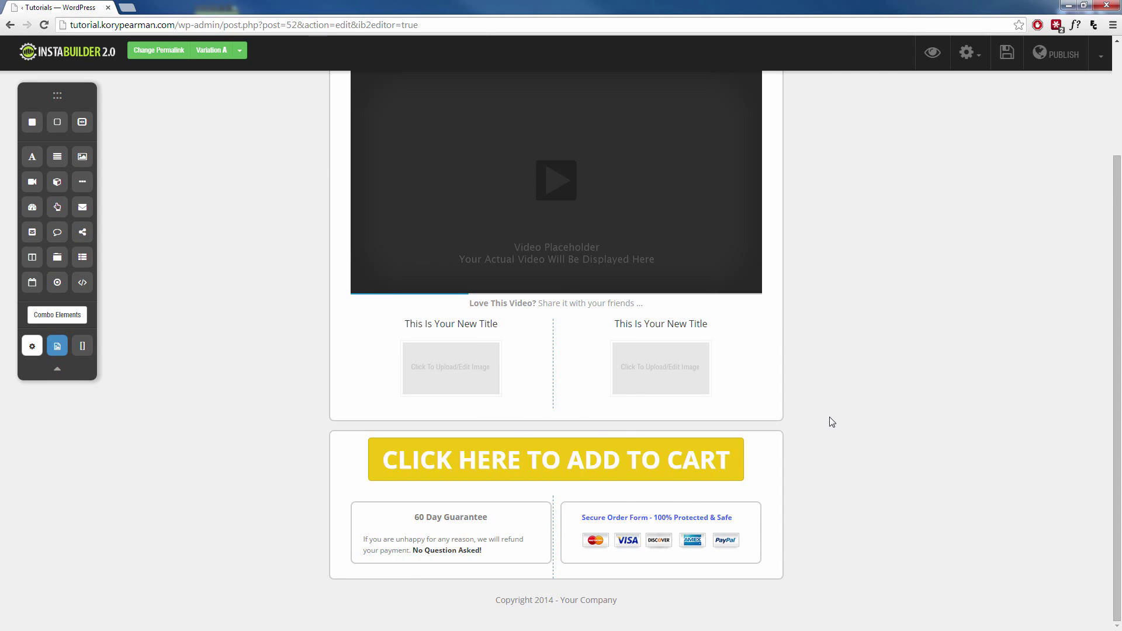
{"action": "scroll", "coordinate": [831, 422], "scroll_direction": "up", "scroll_amount": 3}
{"action": "scroll", "coordinate": [823, 423], "scroll_direction": "down", "scroll_amount": 3}
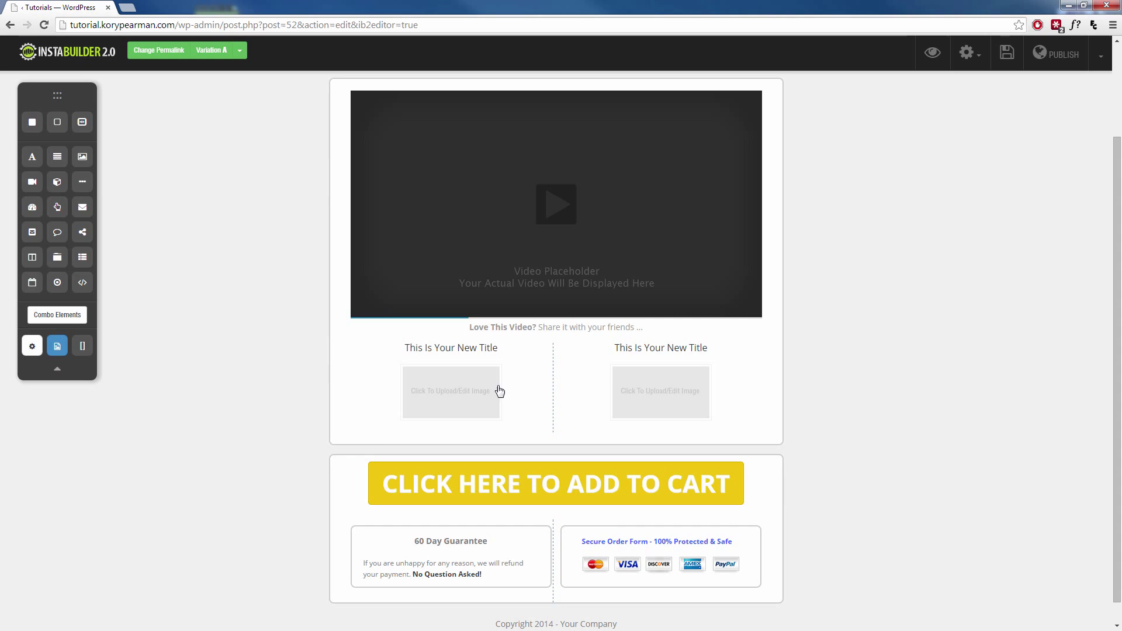
Delete the '60 Day Guarantee' text element below the add-to-cart button
{"action": "left_click", "coordinate": [475, 394]}
{"action": "mouse_move", "coordinate": [458, 386]}
{"action": "left_mouse_down"}
{"action": "mouse_move", "coordinate": [675, 418]}
{"action": "mouse_move", "coordinate": [657, 449]}
{"action": "mouse_move", "coordinate": [450, 394]}
{"action": "left_mouse_up"}
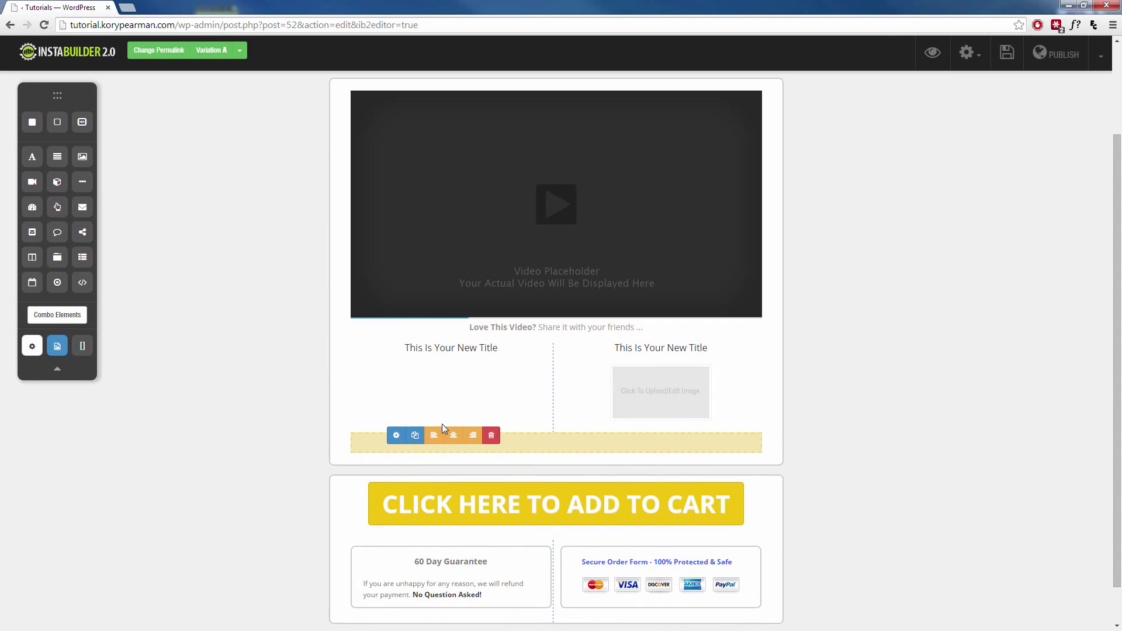
{"action": "left_click", "coordinate": [526, 550]}
{"action": "left_click", "coordinate": [527, 594]}
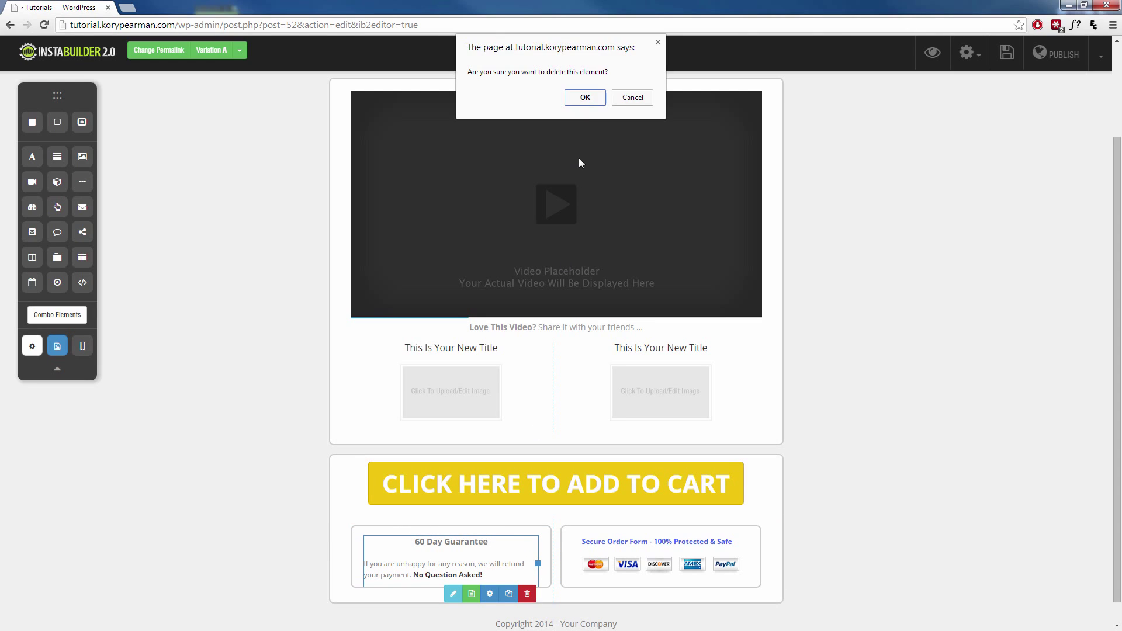
{"action": "left_click", "coordinate": [586, 97]}
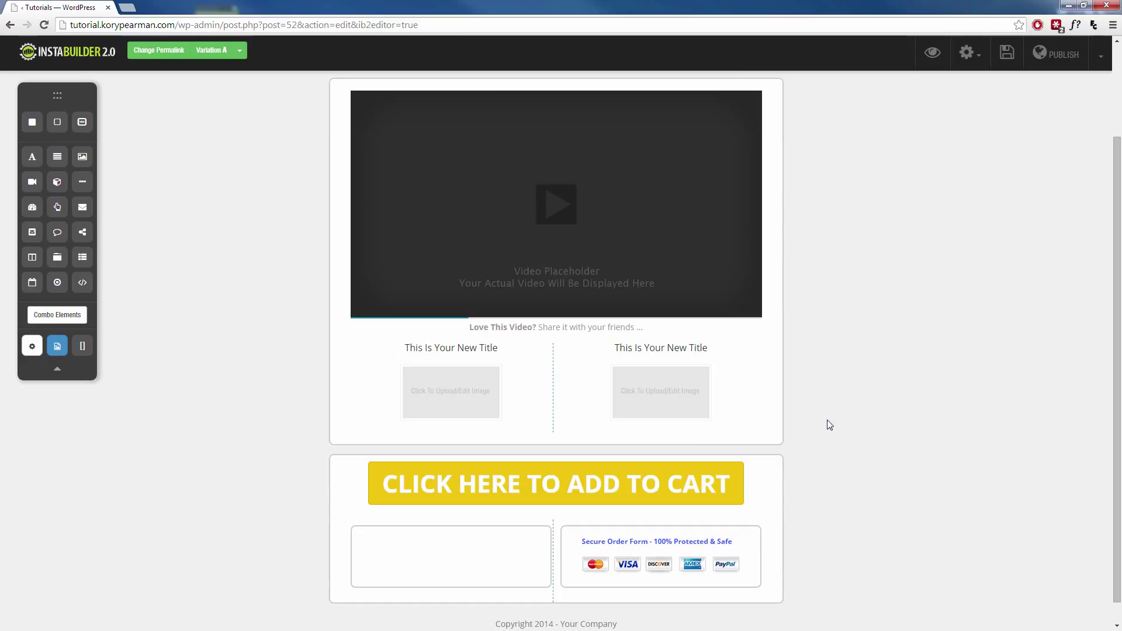
{"action": "scroll", "coordinate": [830, 420], "scroll_direction": "up", "scroll_amount": 3}
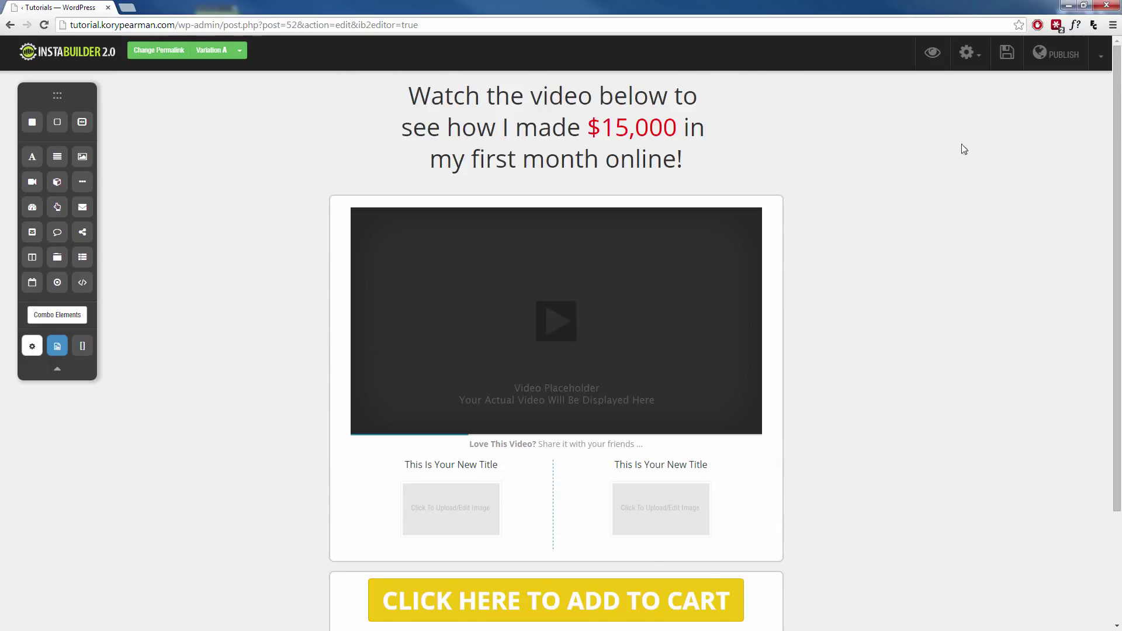
Switch to the orange 'Special ONE Time Only Offer' template, accepting the content-loss warning
{"action": "left_click", "coordinate": [971, 53]}
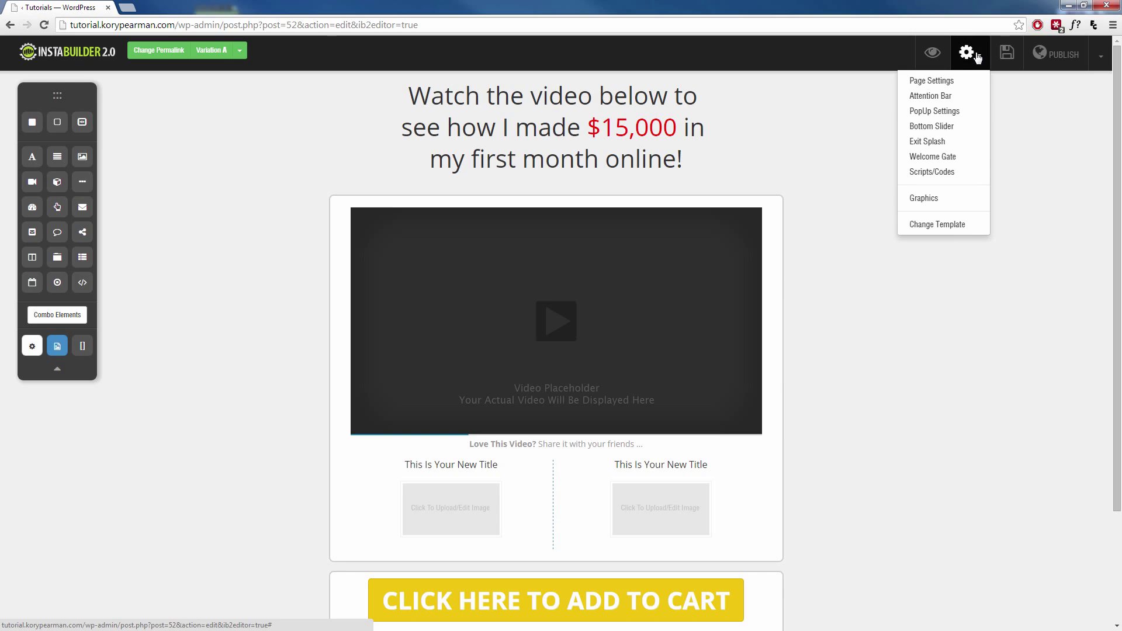
{"action": "left_click", "coordinate": [936, 225]}
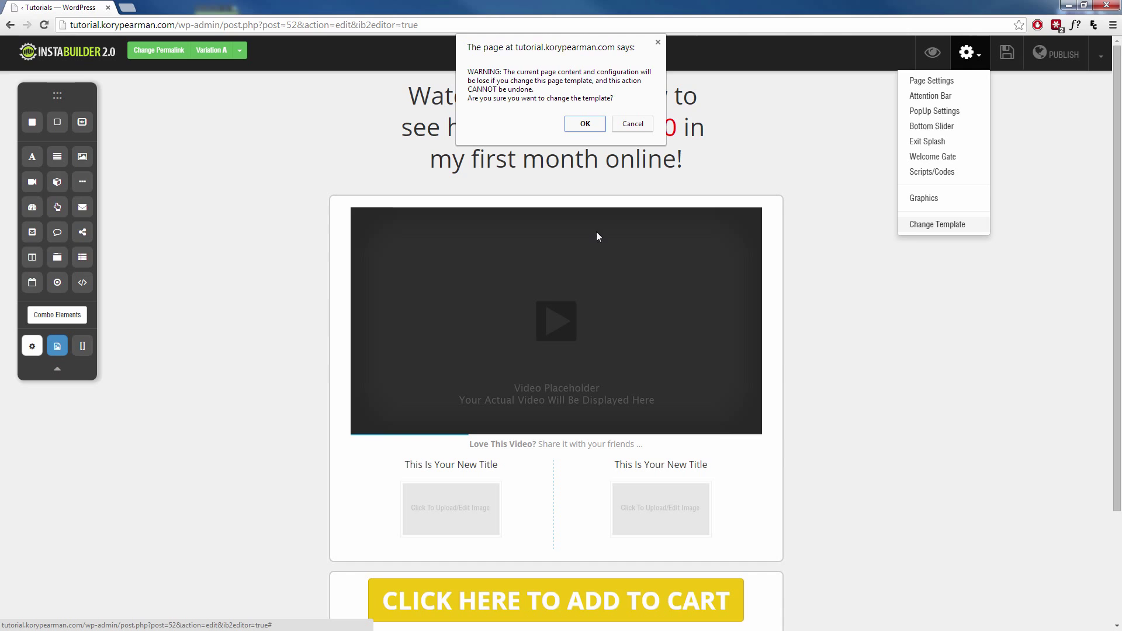
{"action": "left_click", "coordinate": [583, 124]}
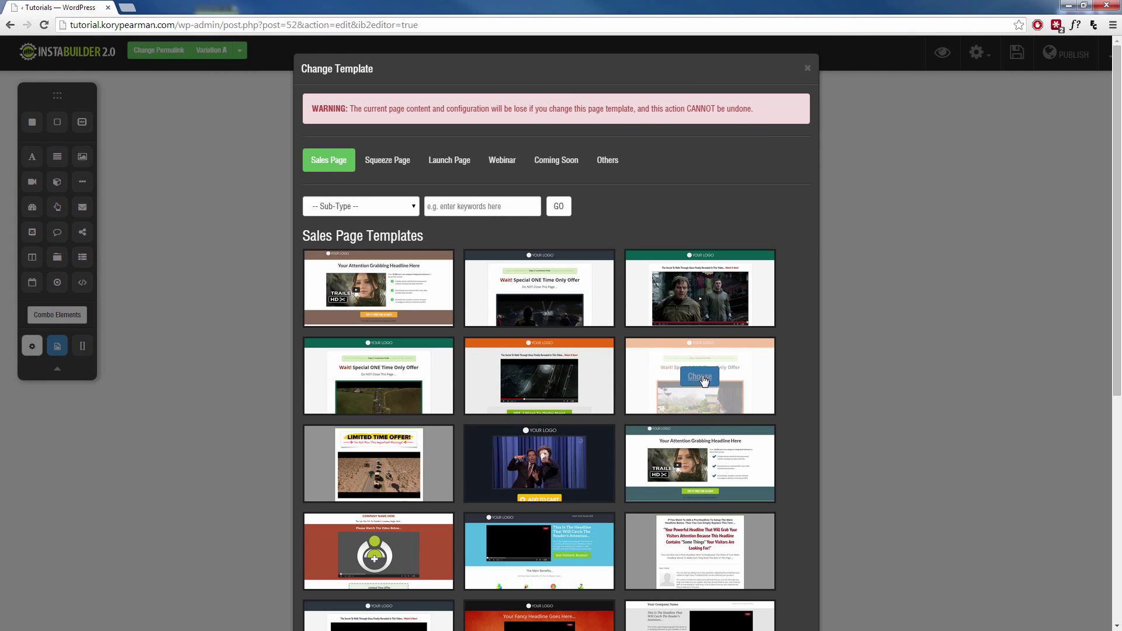
{"action": "left_click", "coordinate": [700, 385]}
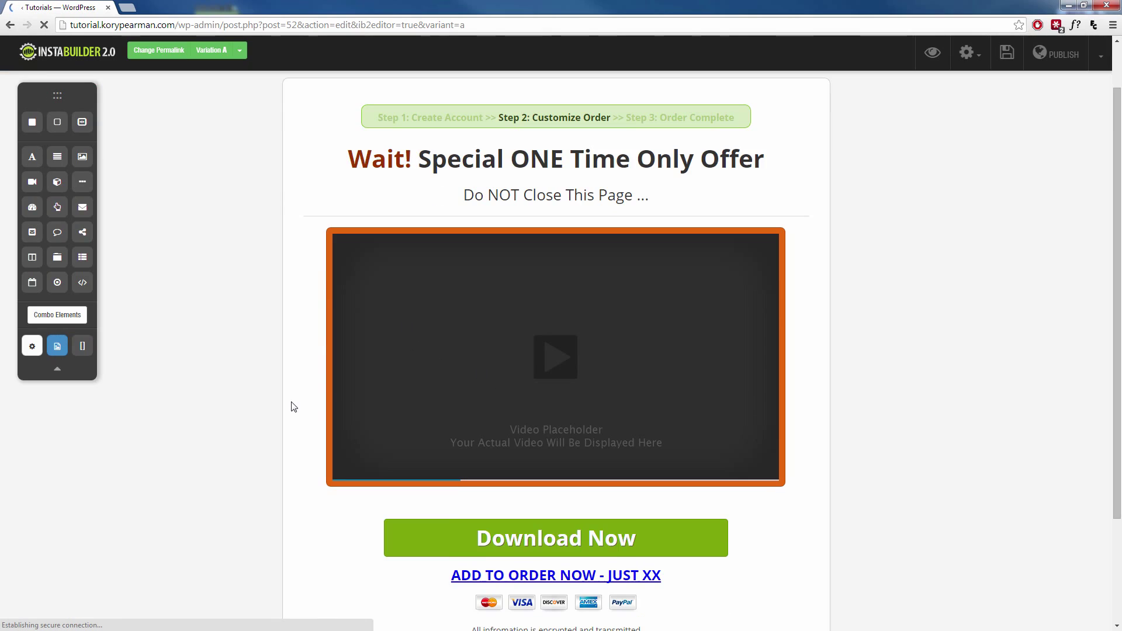